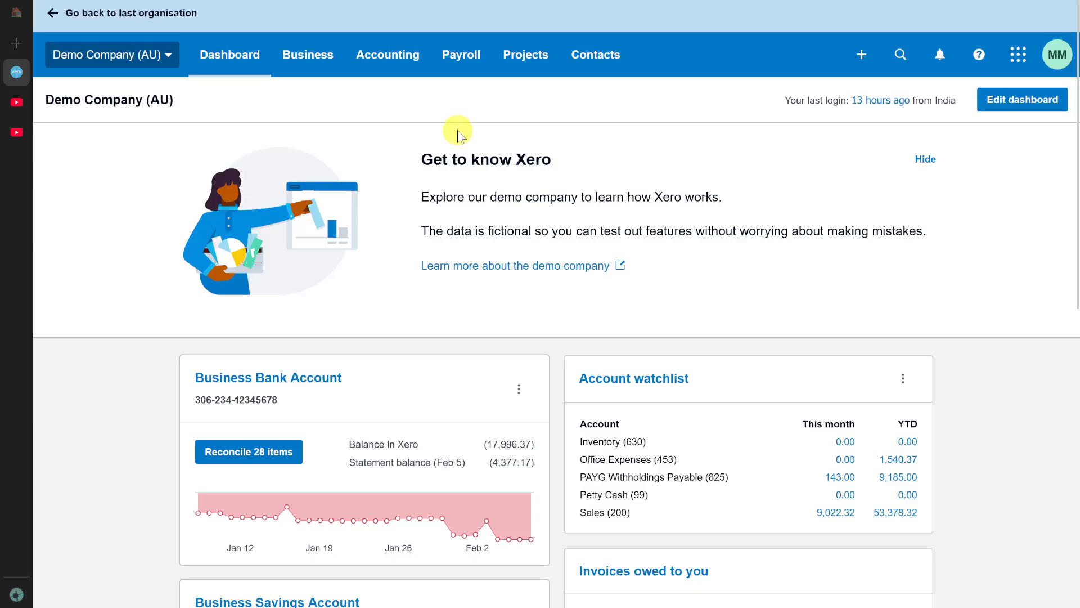
Open the payroll leave page listing the current employee leave requests.
click(487, 49)
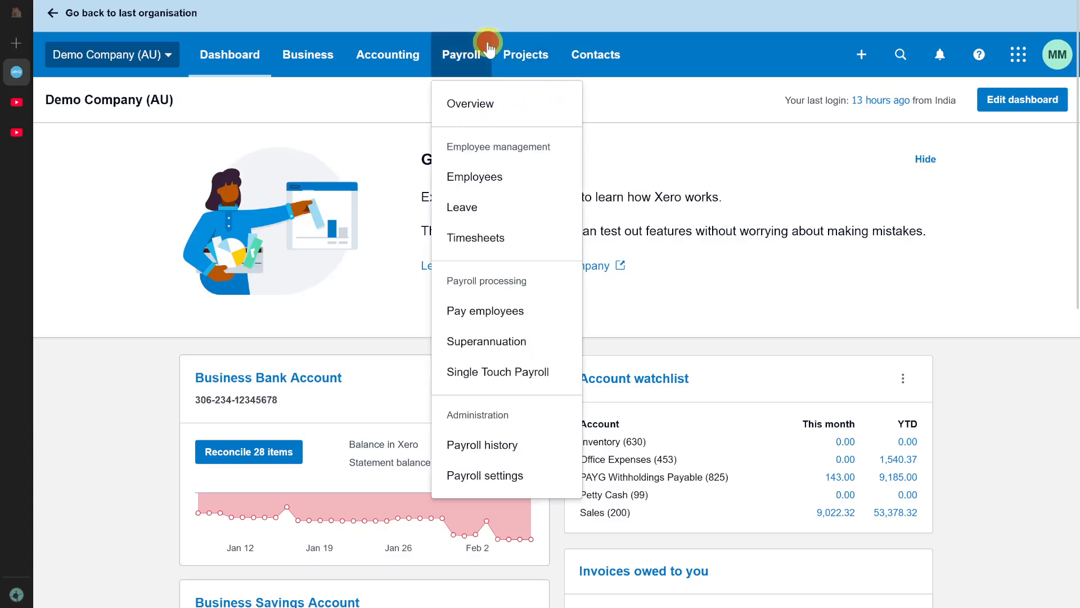
click(468, 208)
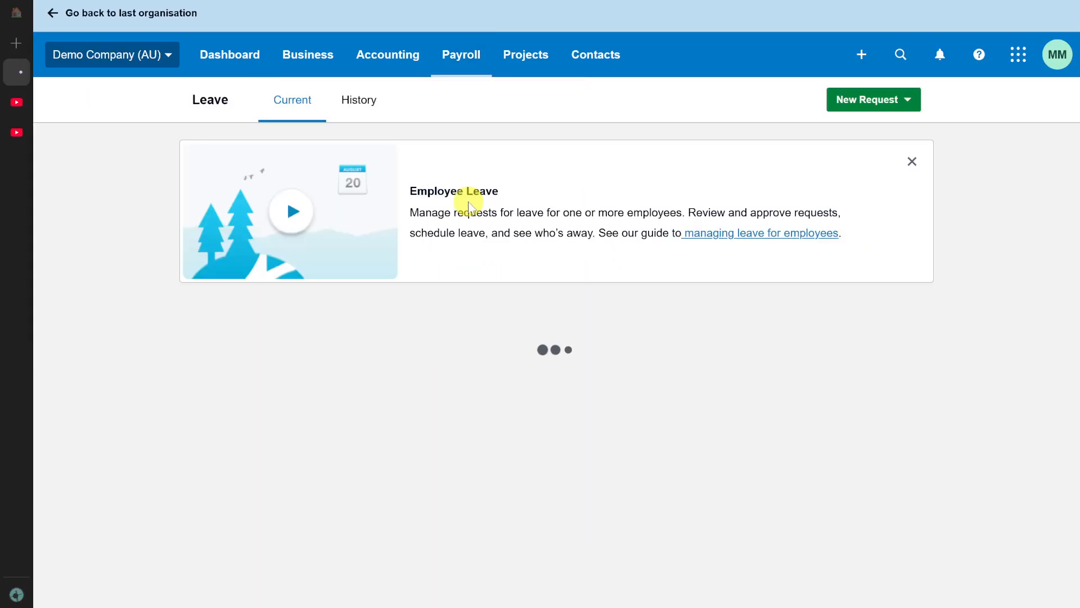
scroll(441, 369, down, 1)
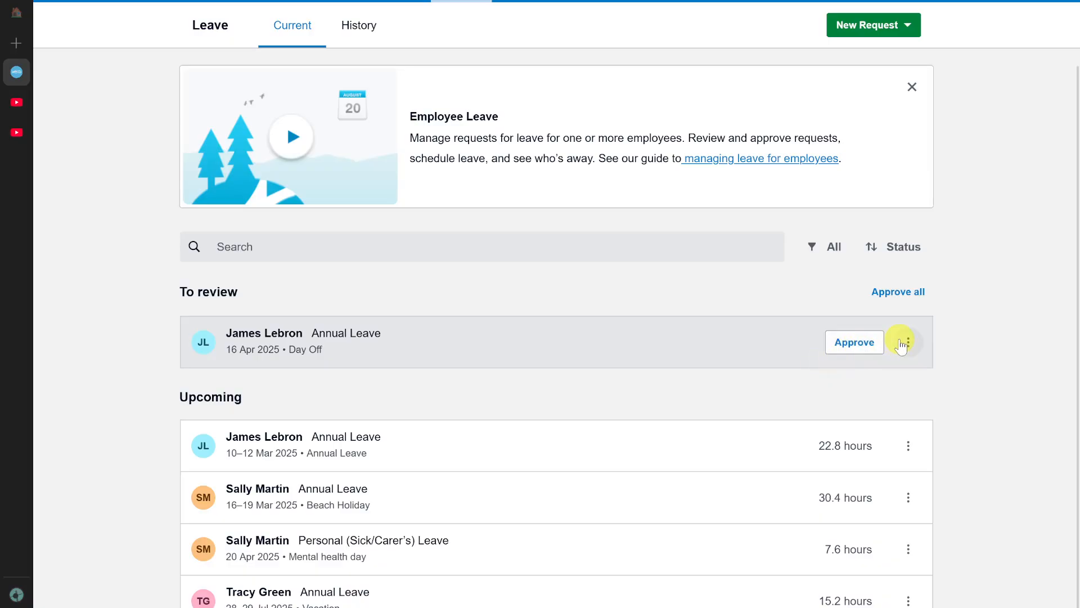
Reject the annual leave request for 16 Apr 2025 that is waiting for review.
click(907, 343)
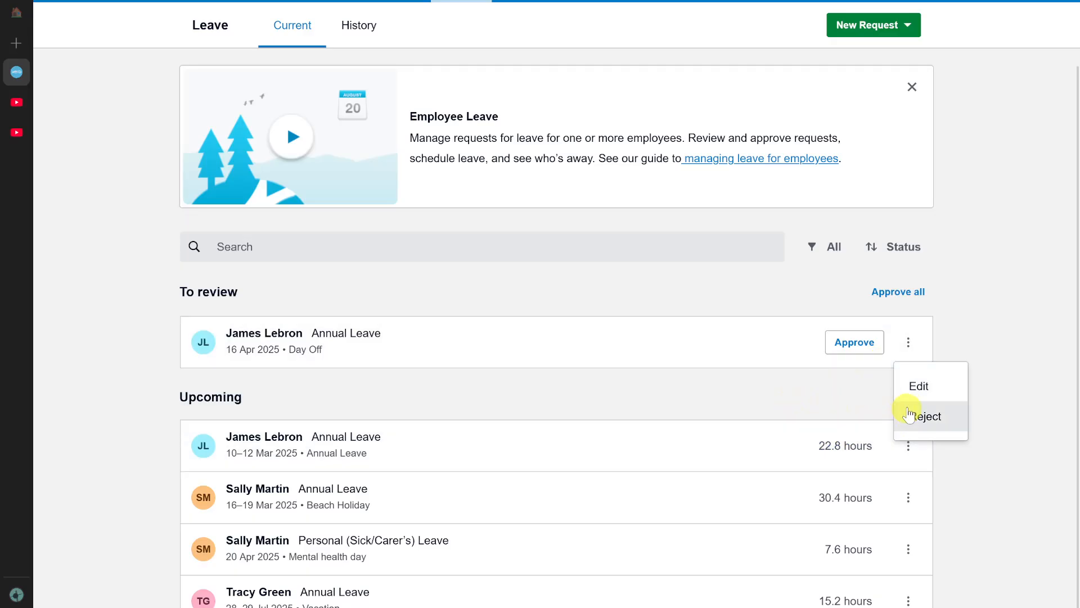
click(414, 405)
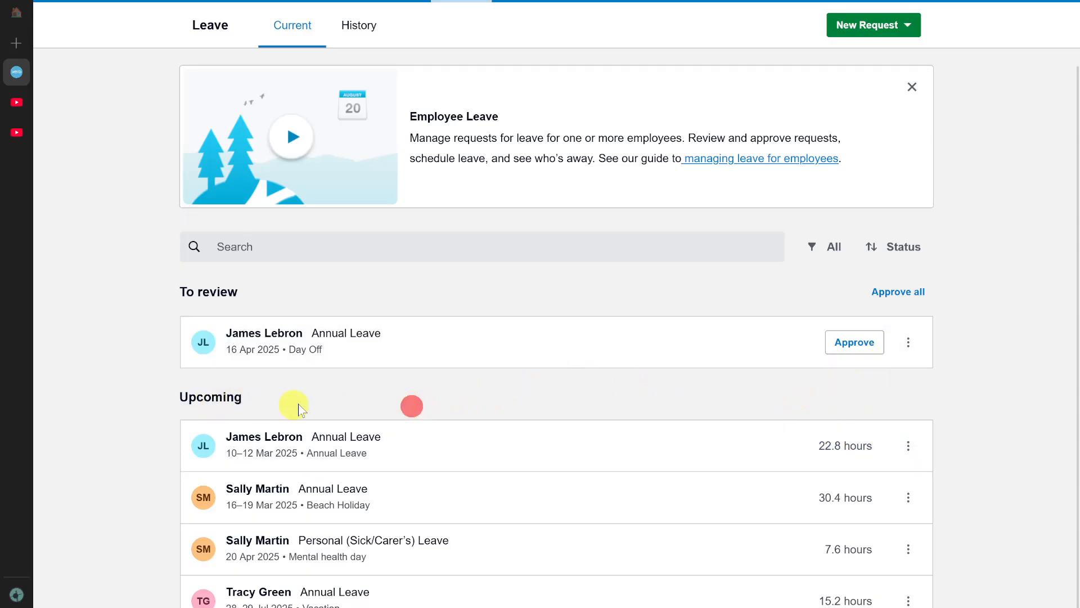
scroll(229, 388, up, 5)
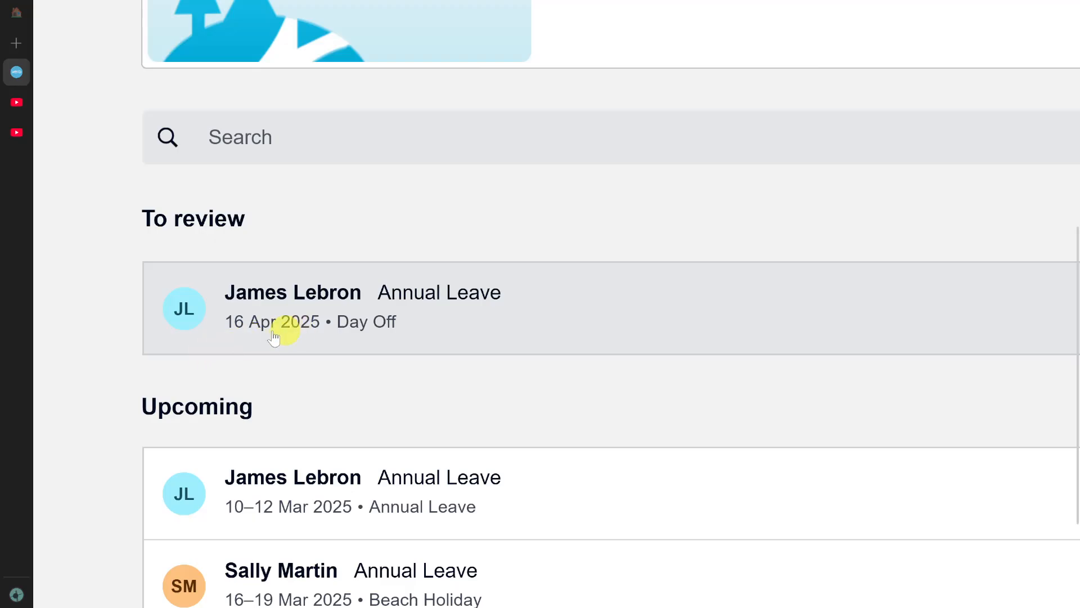
scroll(278, 343, down, 5)
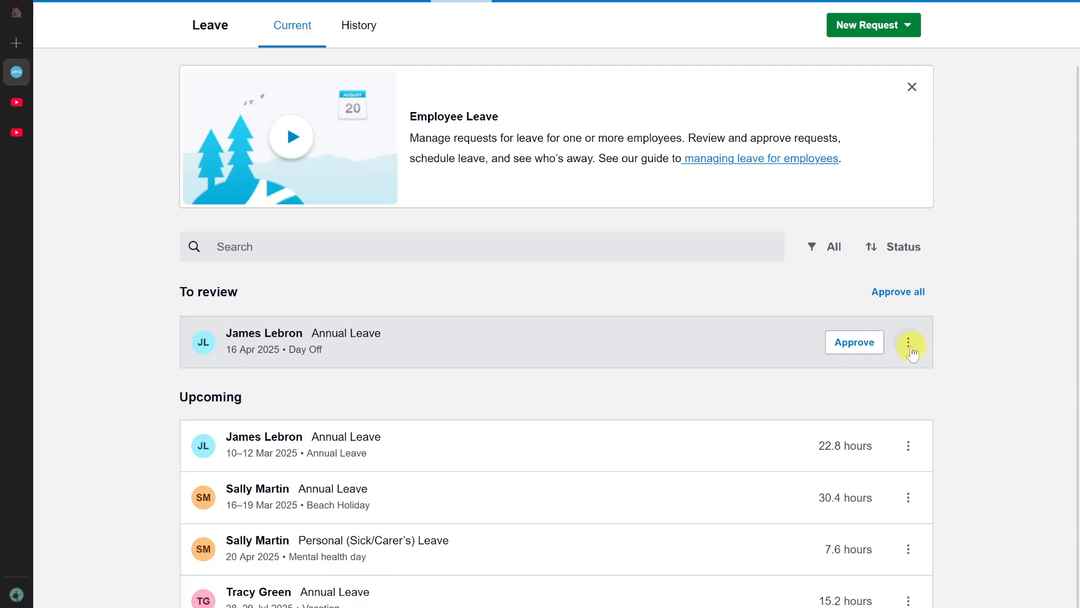
click(908, 343)
click(928, 421)
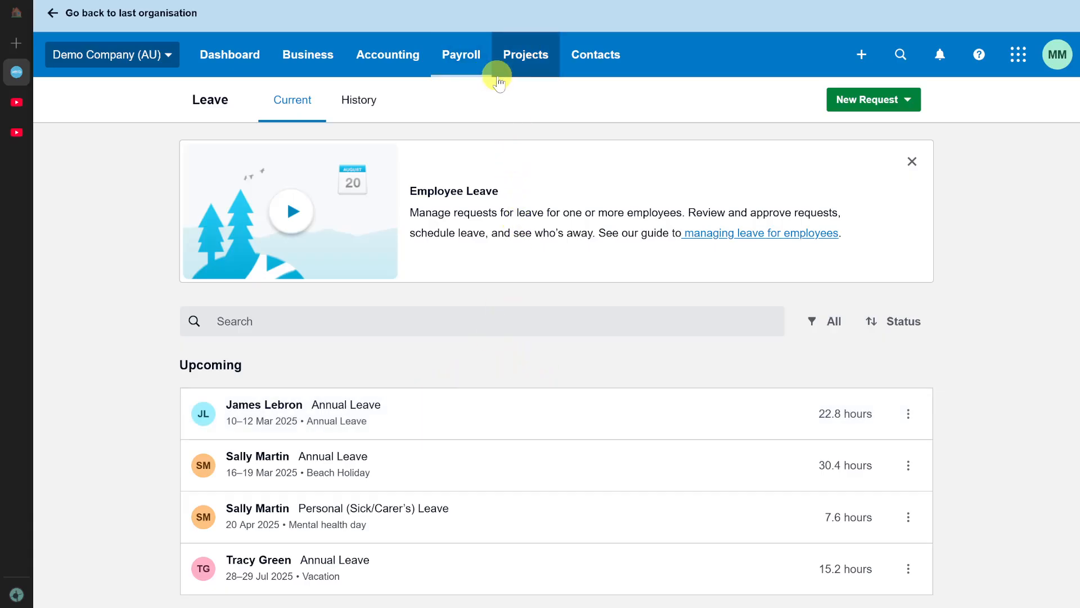
Open the leave balances of the first employee in the payroll employee list.
click(448, 67)
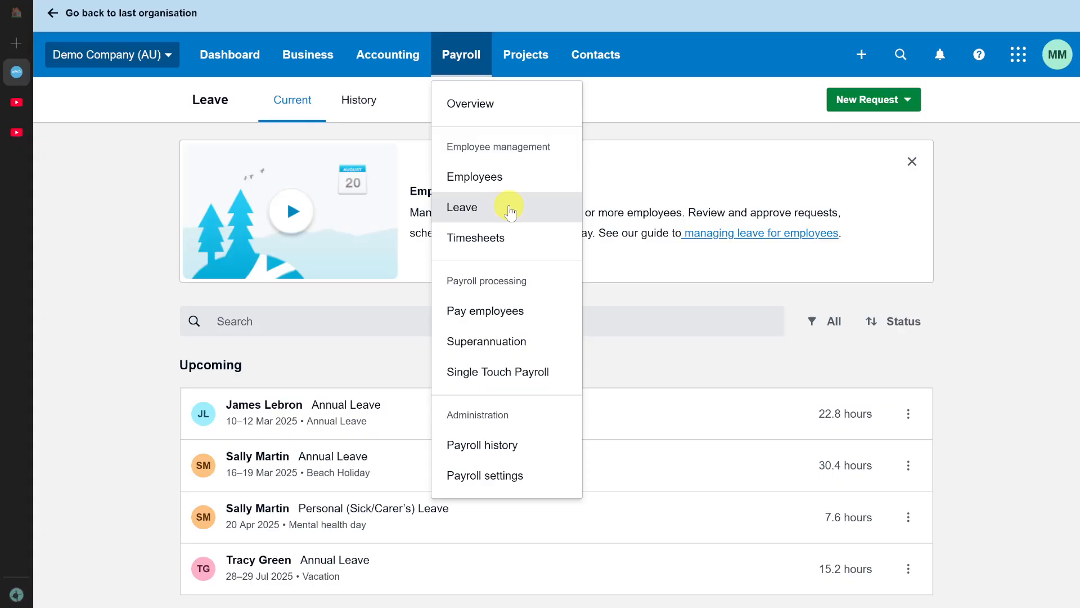
click(458, 189)
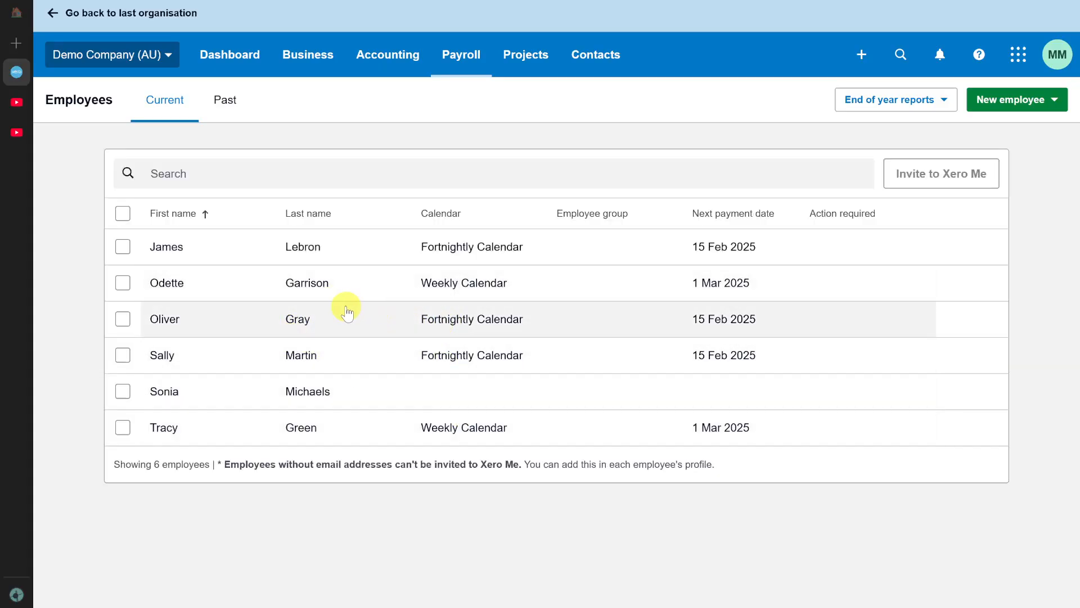
click(217, 254)
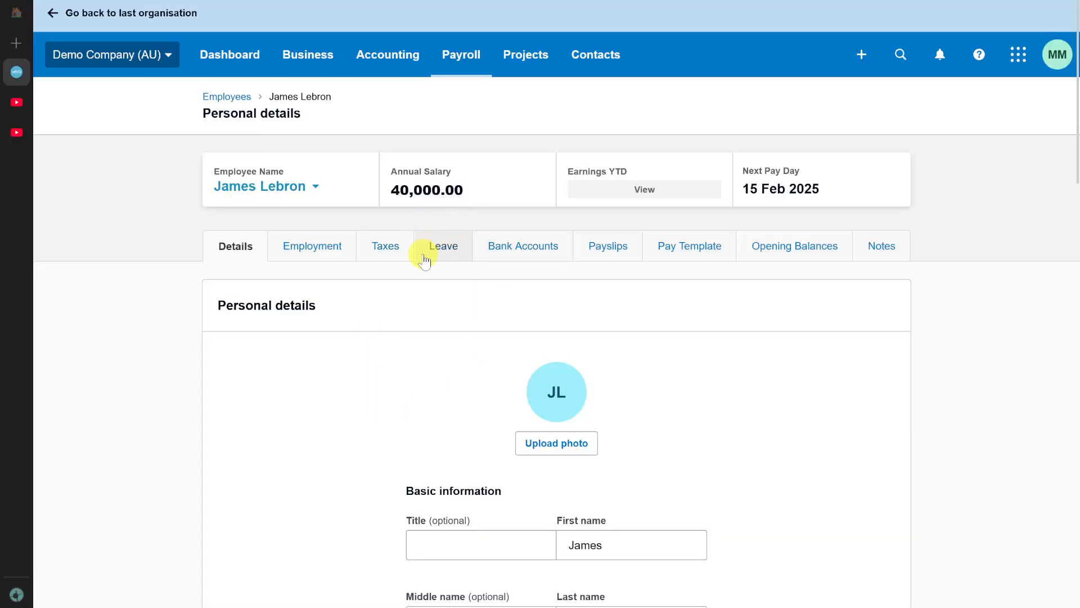
click(434, 248)
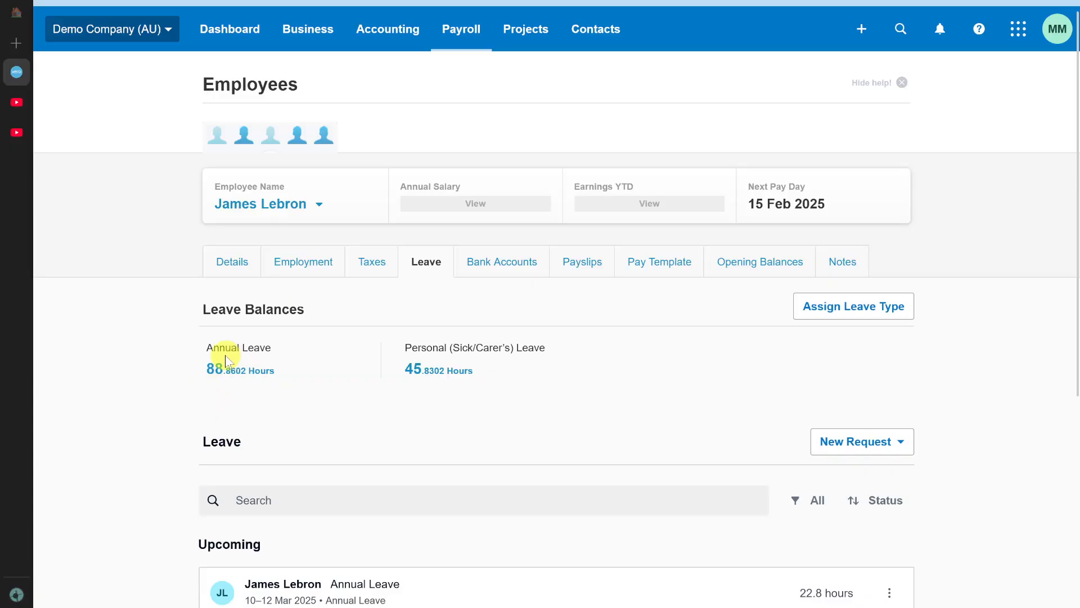
Set the employee's Annual Leave unused balance on termination to Paid Out and save the leave type.
click(254, 371)
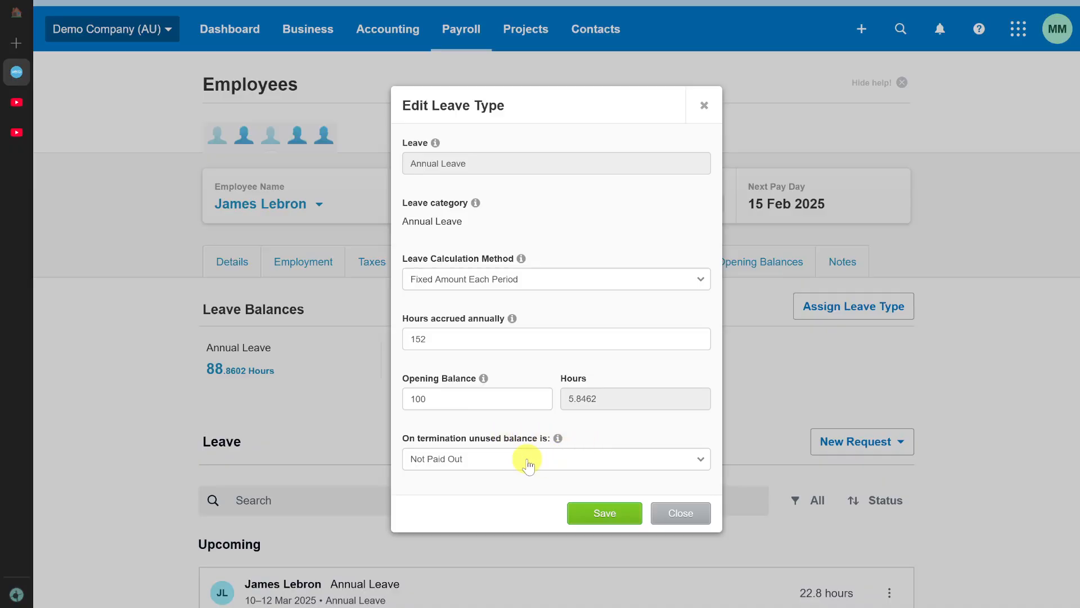
click(498, 453)
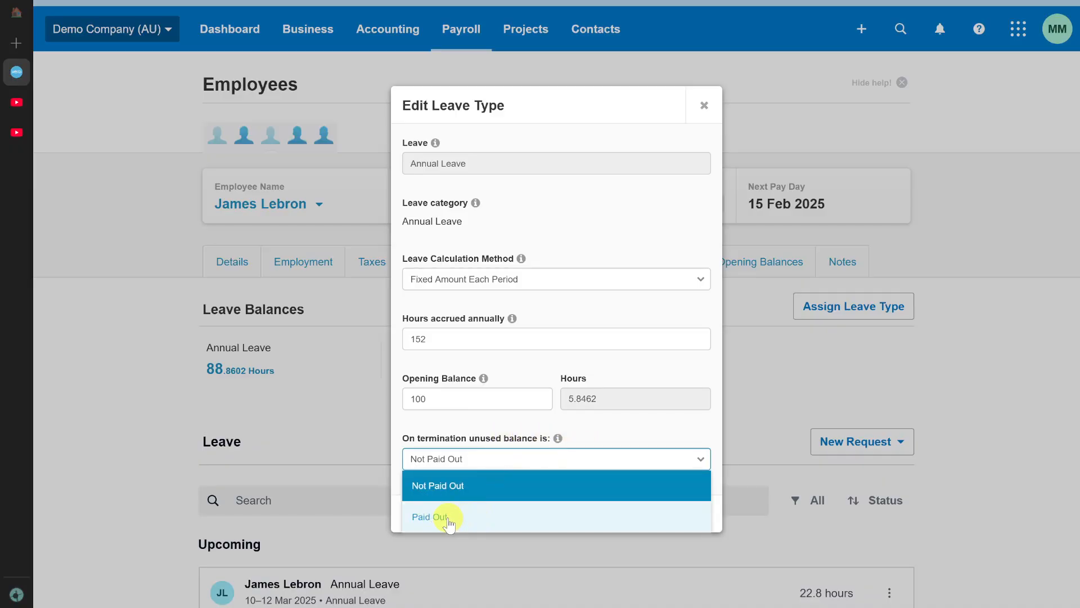
click(447, 516)
click(590, 515)
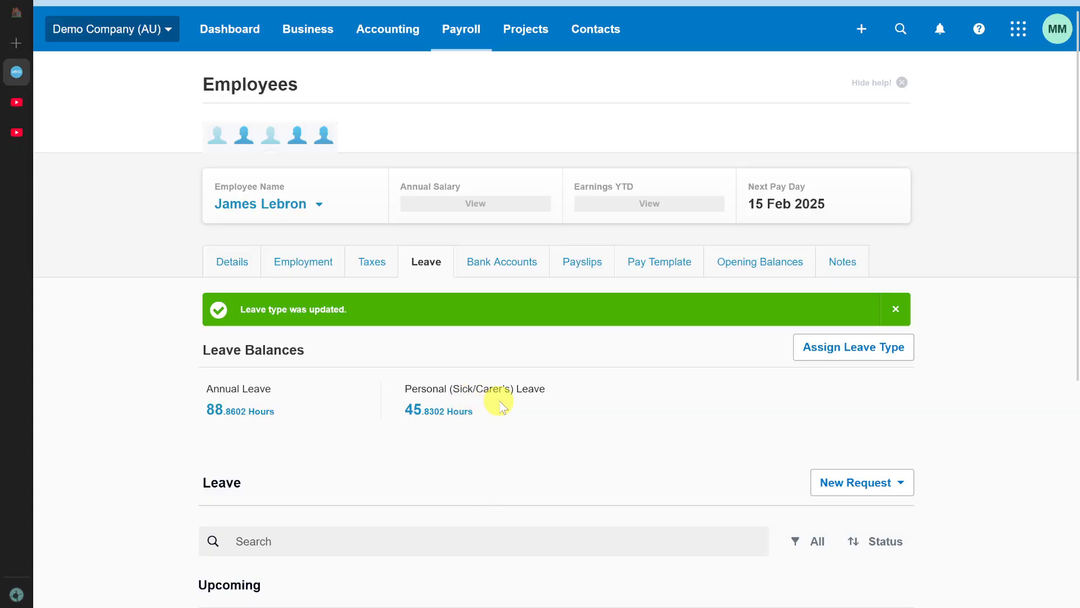
Check how the employee's Personal (Sick/Carer's) Leave balance is treated on termination, leaving the settings unchanged.
click(431, 419)
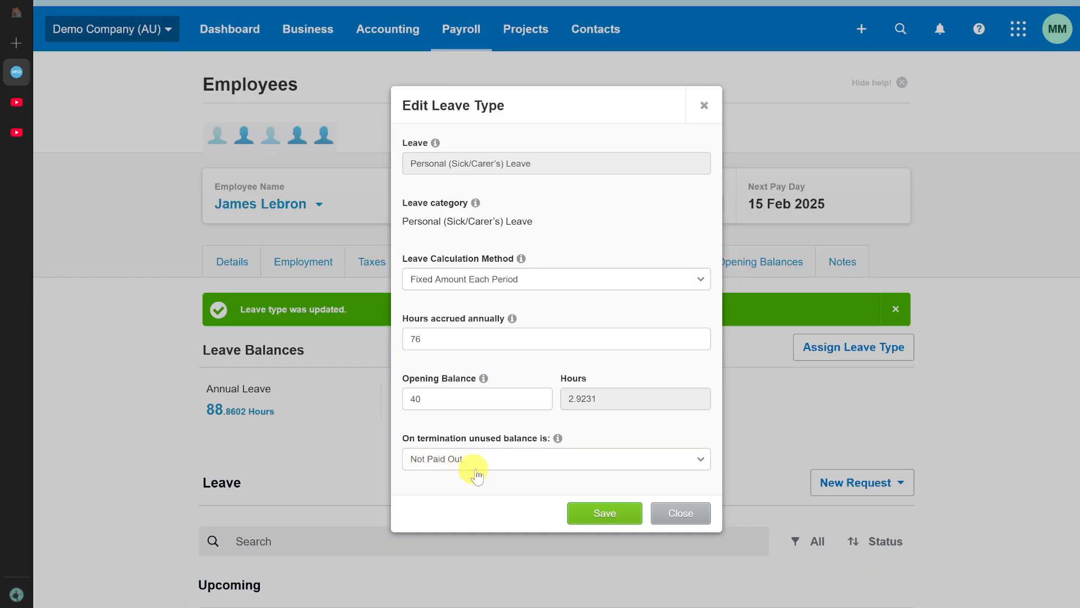
click(673, 510)
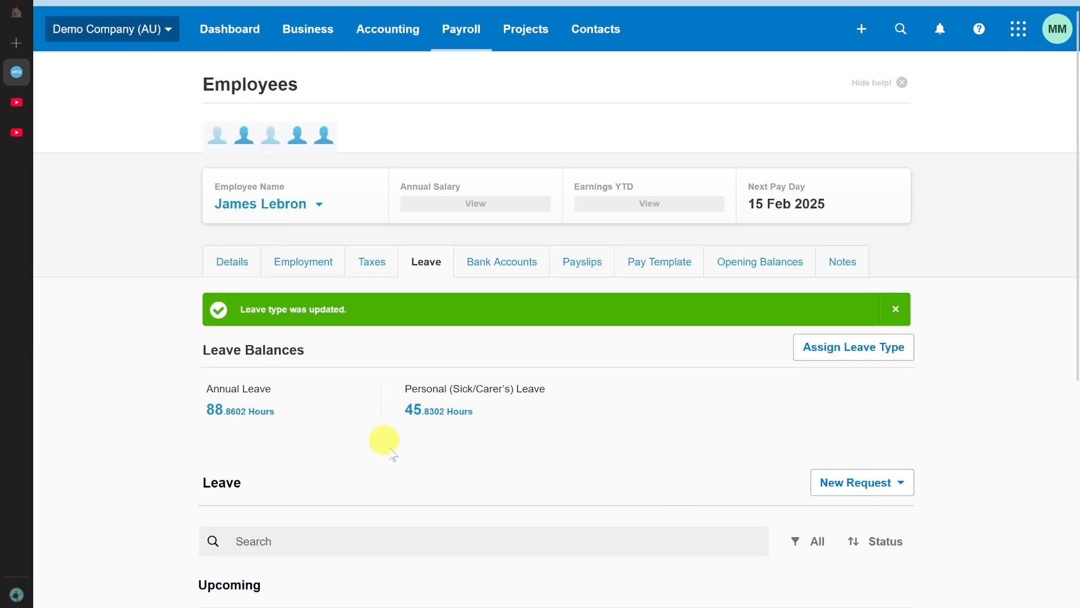
scroll(436, 377, up, 1)
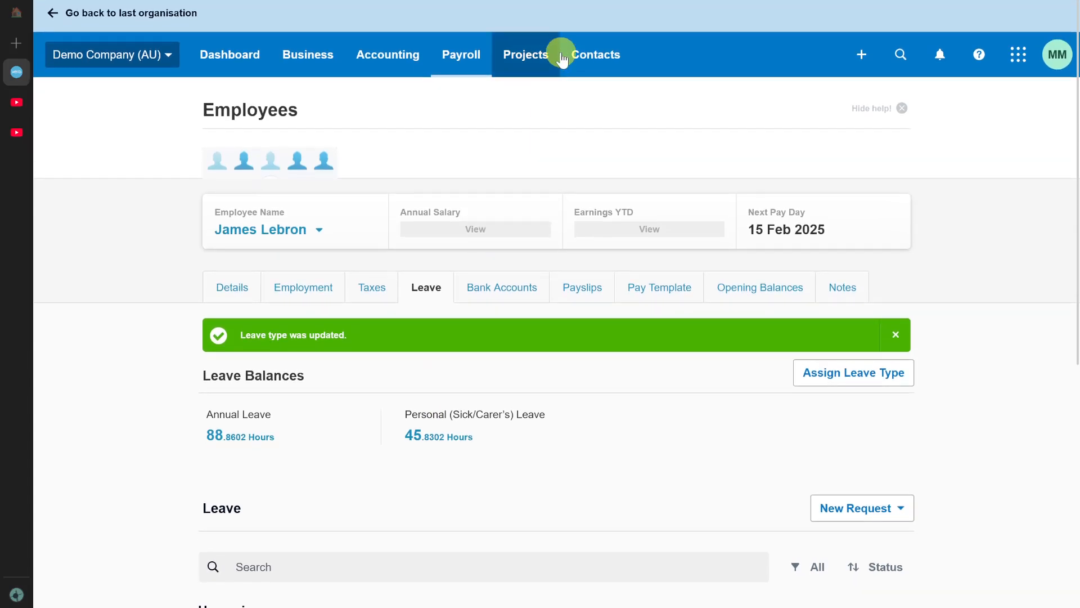
Try to add a fortnightly pay run for the fortnight ending 28 Feb 2025, and open the draft run ending 14 Feb 2025.
click(482, 55)
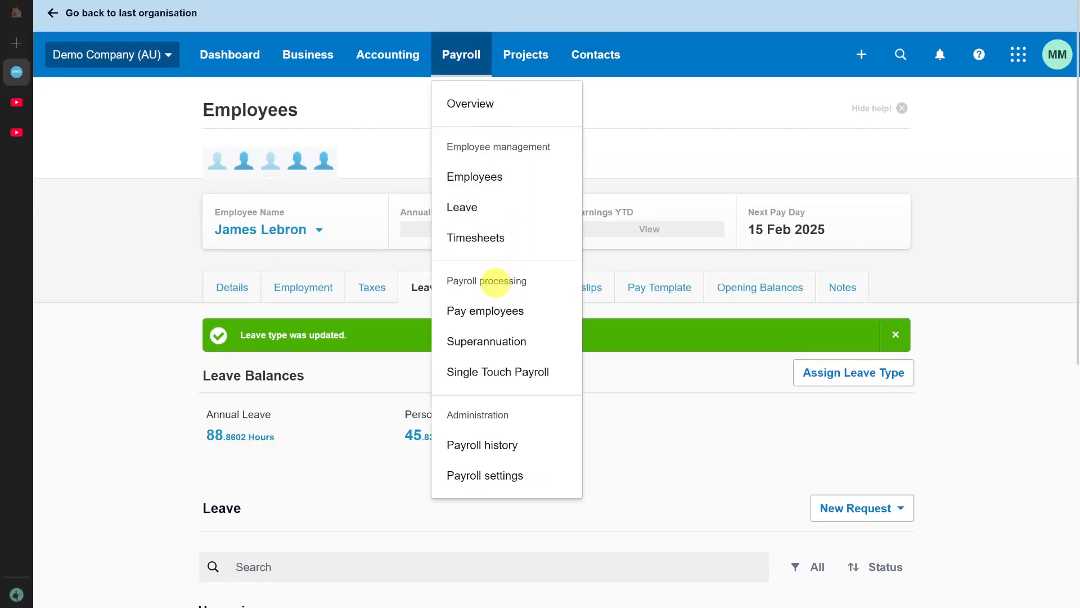
click(466, 313)
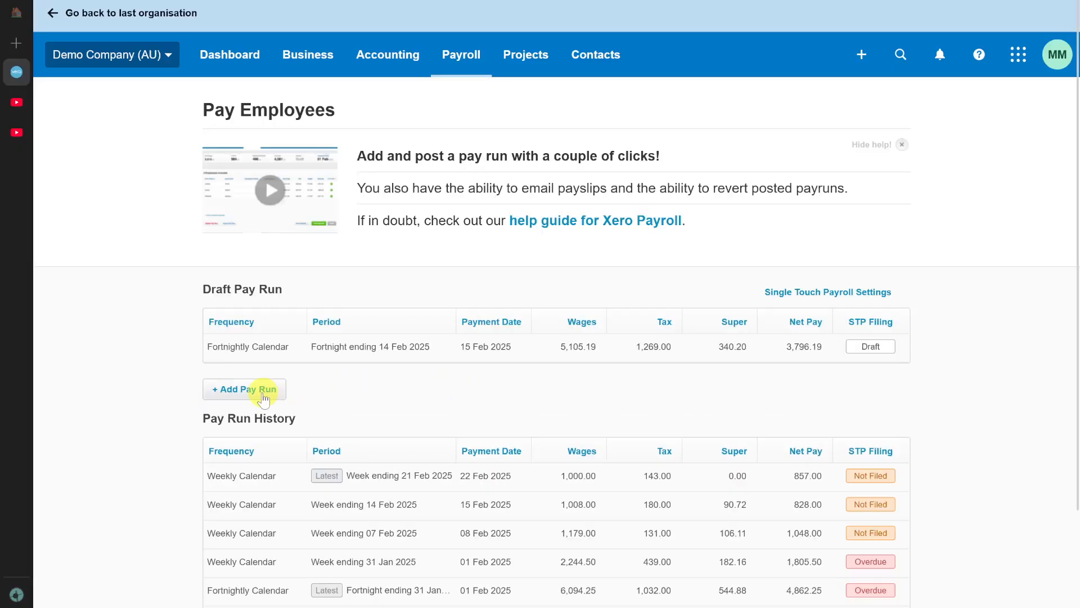
click(231, 394)
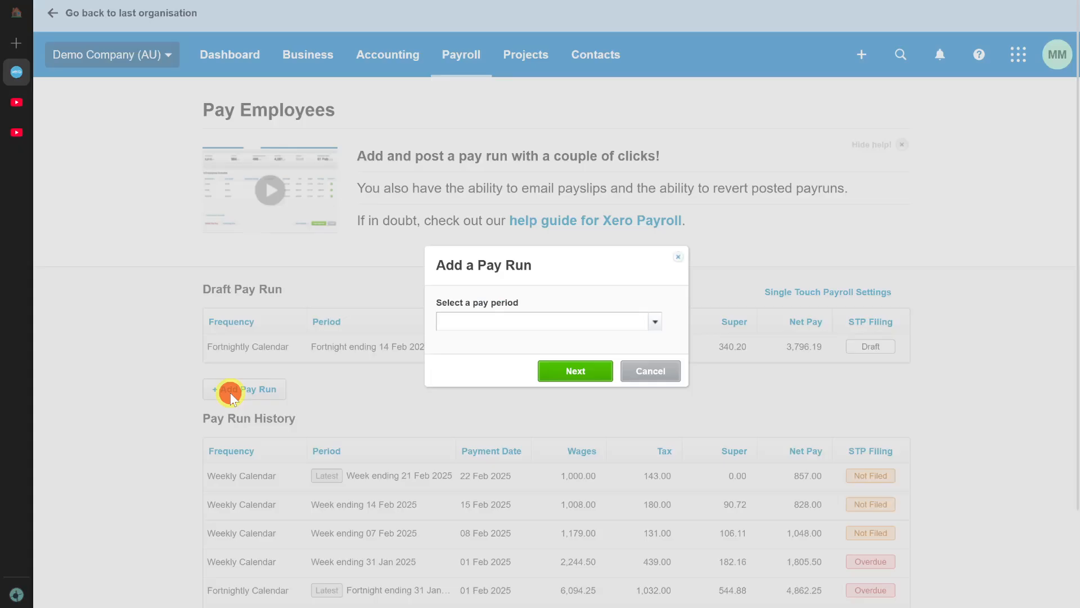
click(653, 327)
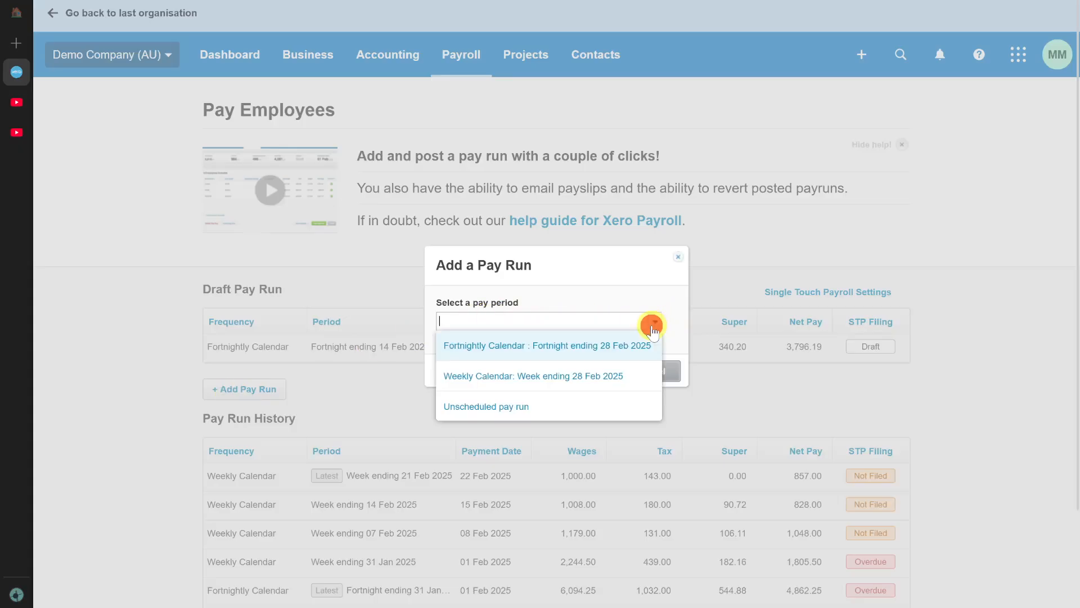
click(560, 353)
click(585, 371)
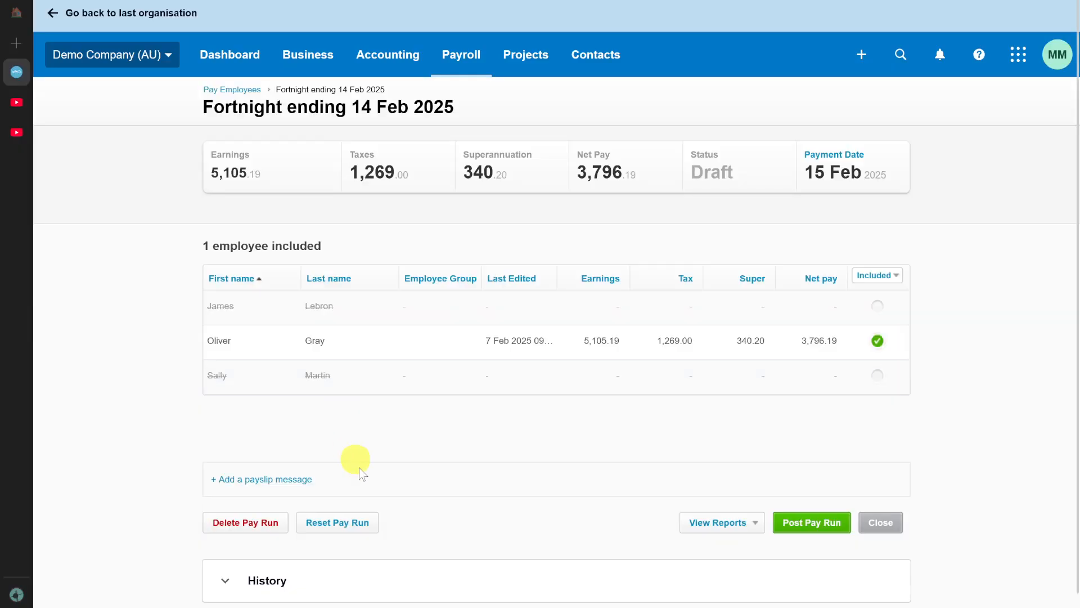
Include the first listed employee in the draft pay run and exclude the second one.
click(877, 307)
click(877, 307)
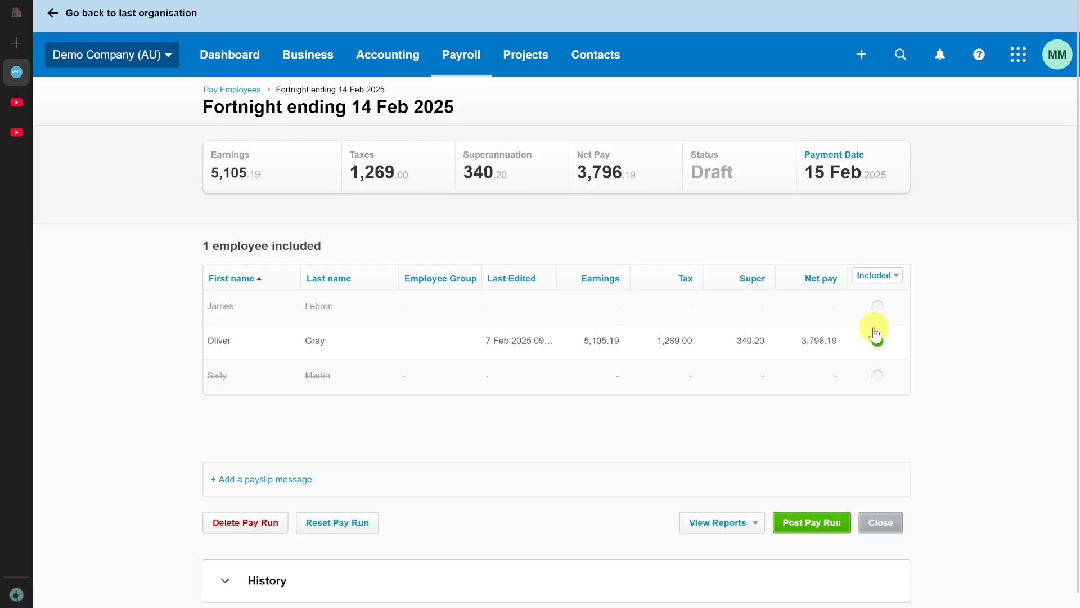
click(876, 305)
click(877, 338)
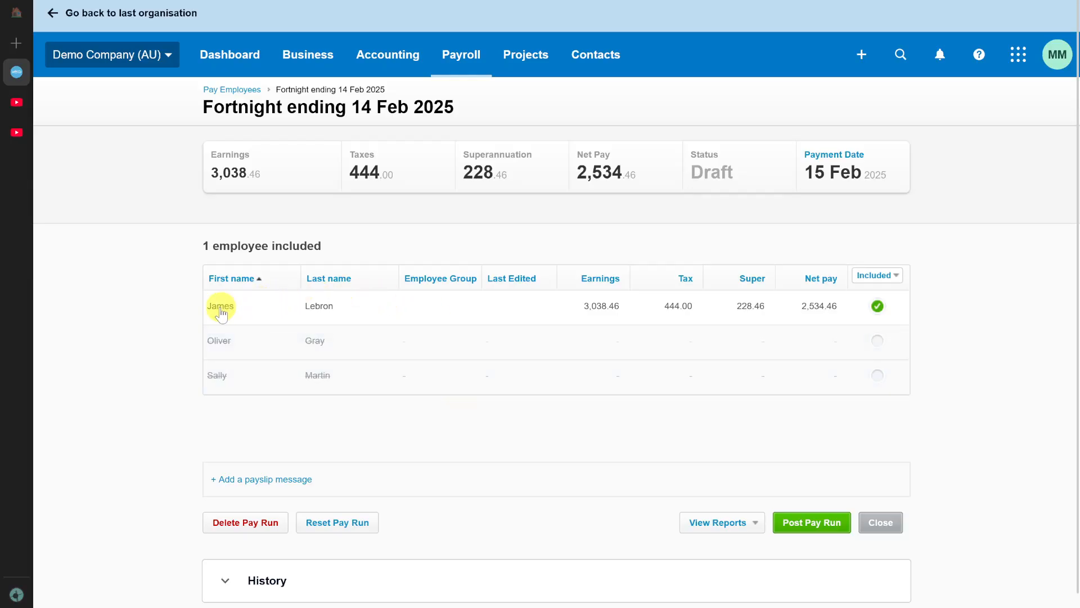
Open the included employee's payslip and start setting it as the final pay.
click(275, 309)
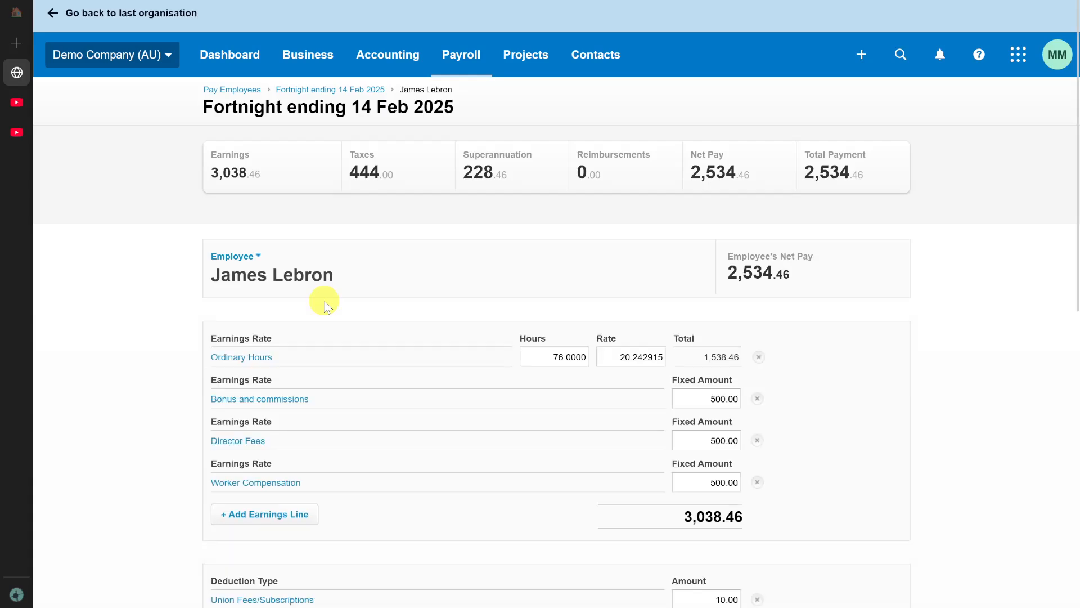
scroll(419, 350, down, 15)
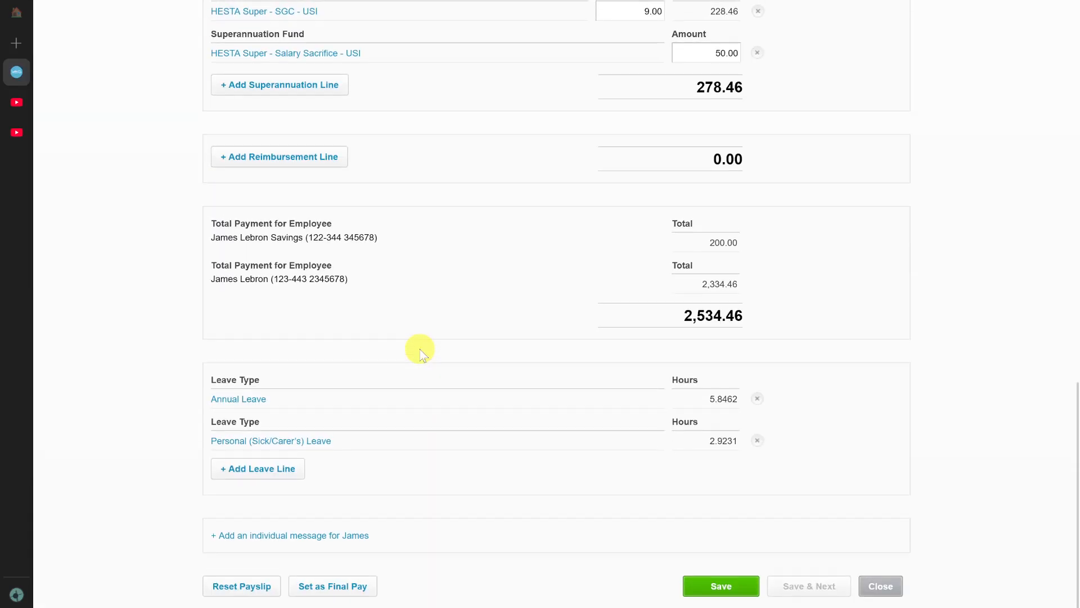
scroll(420, 349, up, 1)
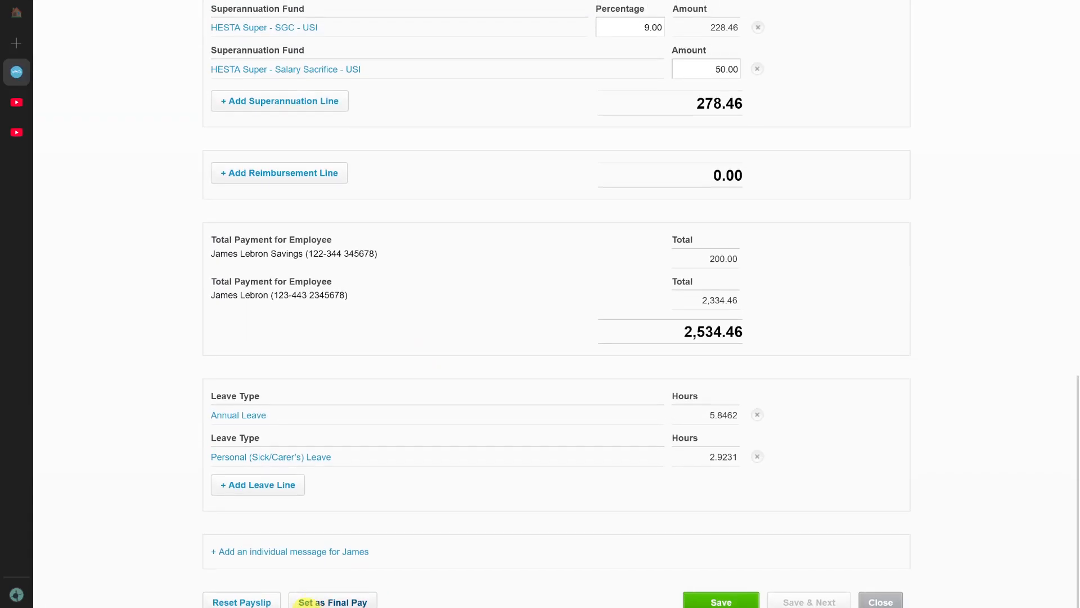
click(341, 602)
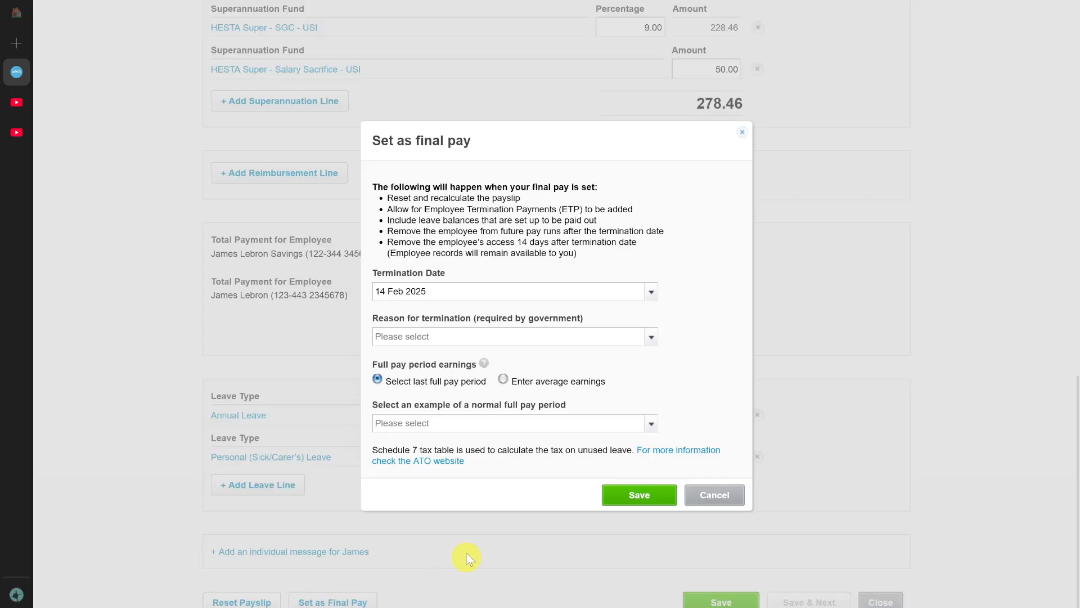
Set the termination date to 14 Feb 2025 and the reason for termination to Voluntary cessation.
click(651, 291)
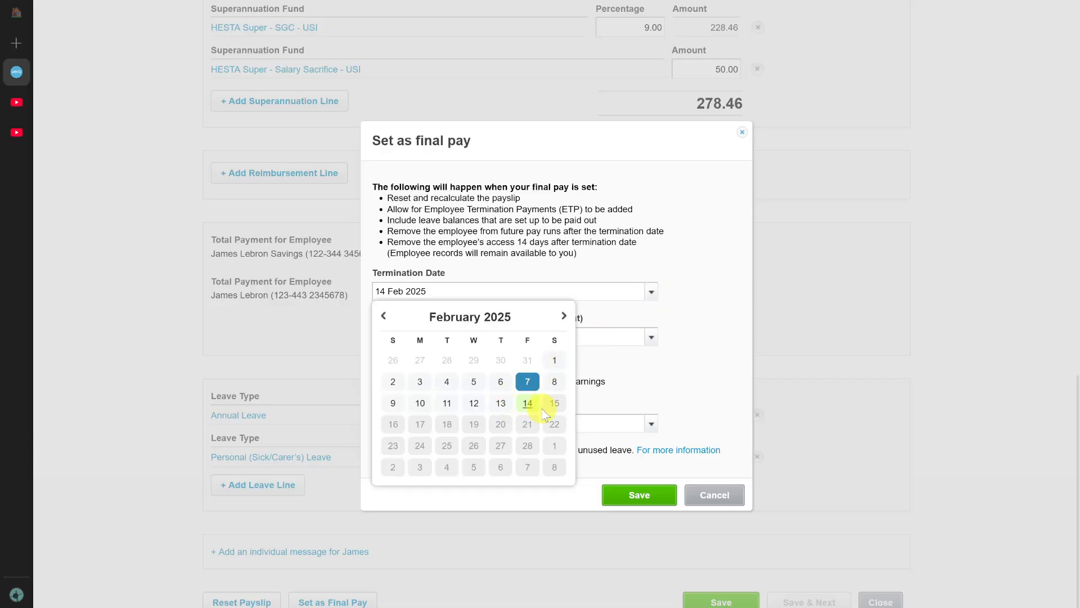
click(527, 403)
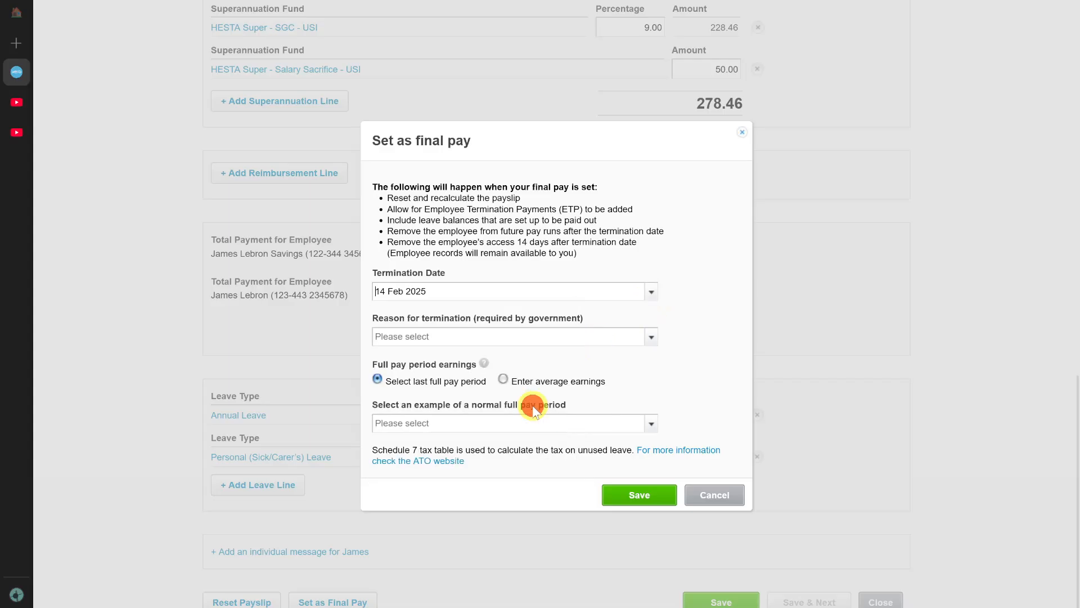
click(652, 343)
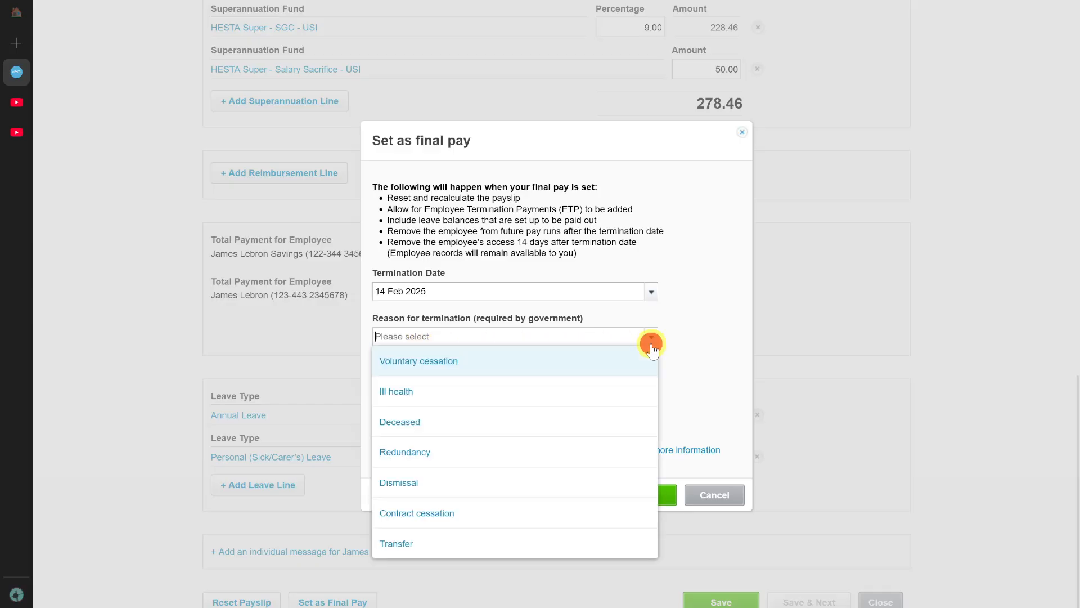
click(459, 371)
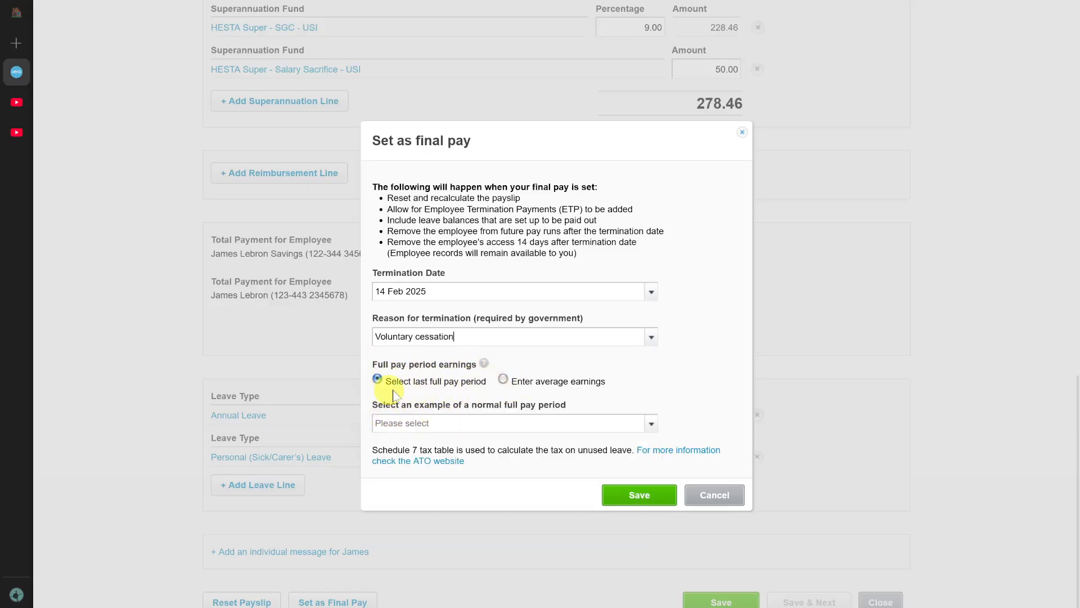
click(503, 380)
click(411, 431)
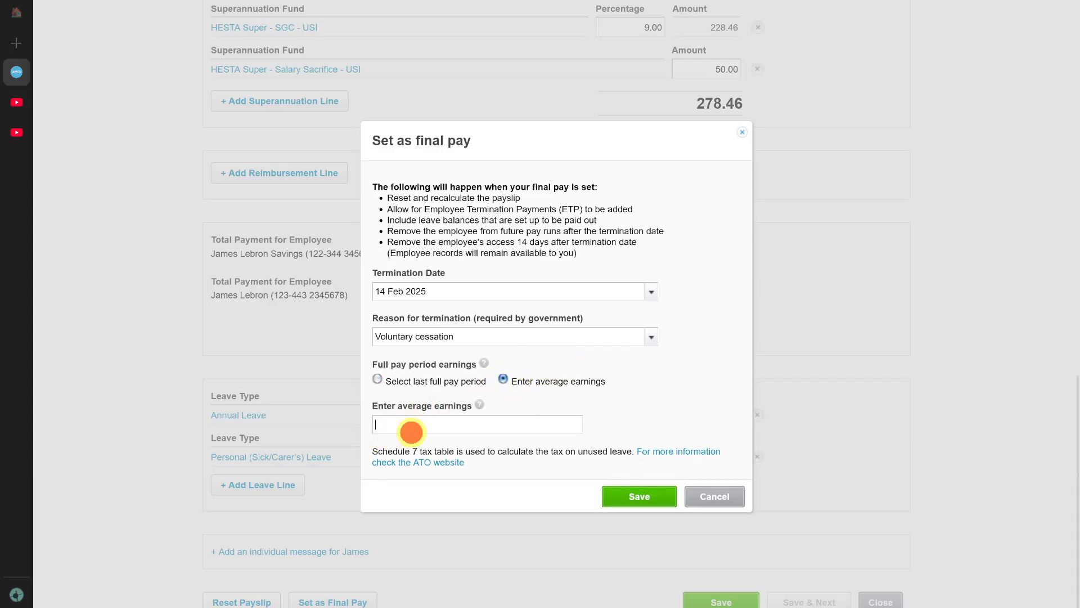
click(376, 377)
Base the full pay period earnings on the last full pay period, the fortnight ending 31 Jan 2025, and save the final pay settings.
click(652, 424)
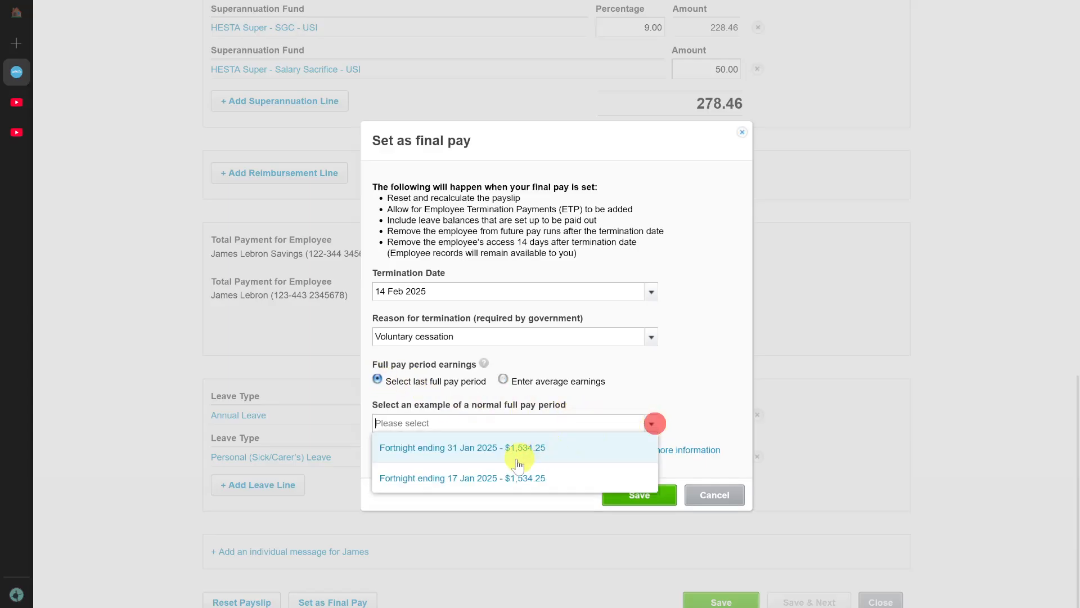
click(491, 453)
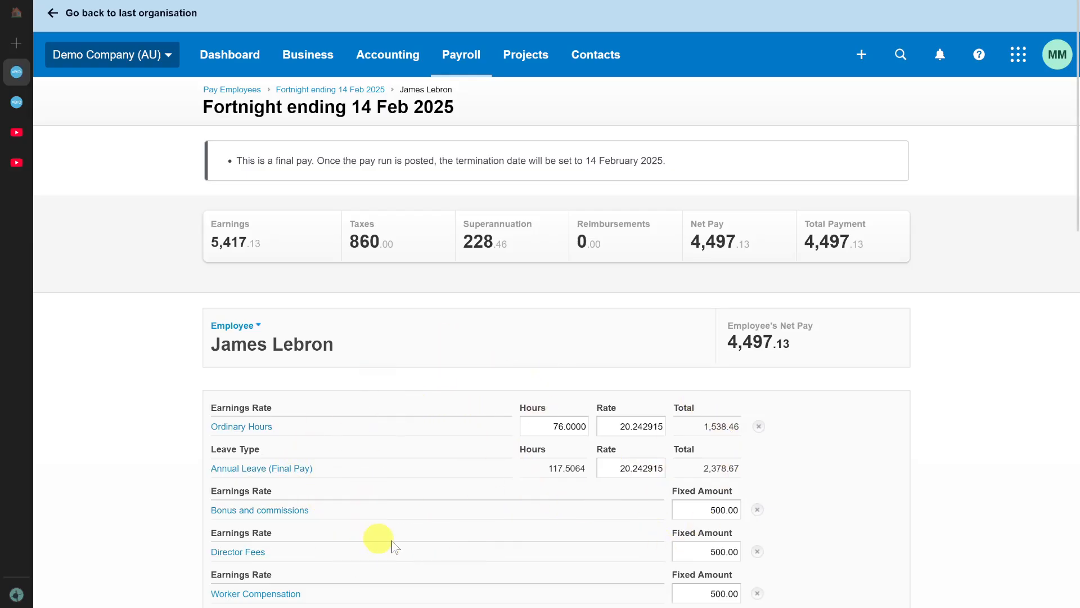
Review the recalculated final payslip, including the annual leave payout and the termination date notice, and save the payslip.
scroll(484, 394, down, 3)
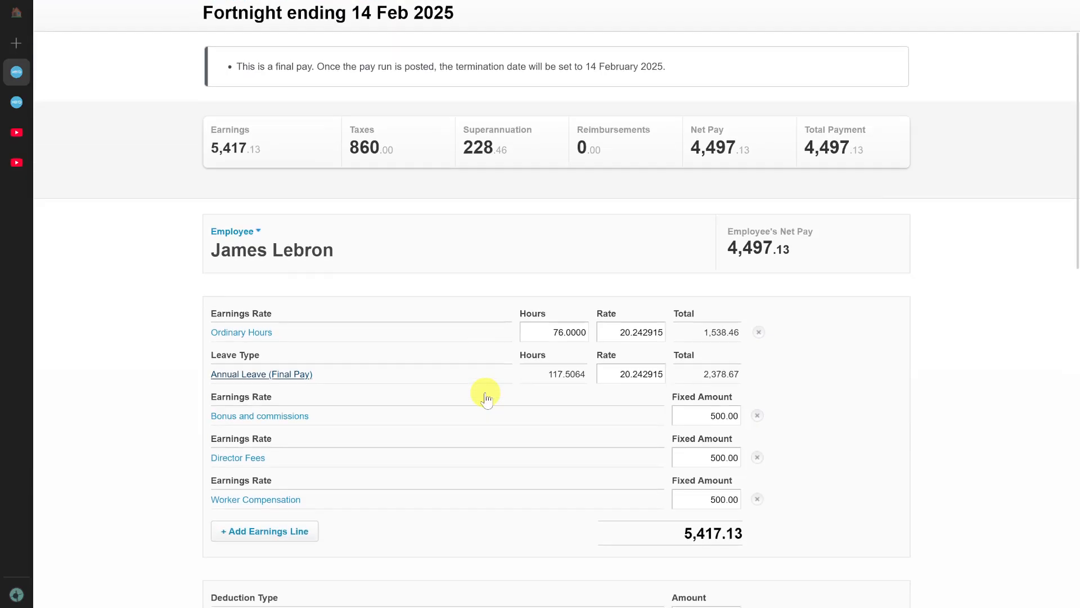
scroll(494, 206, up, 3)
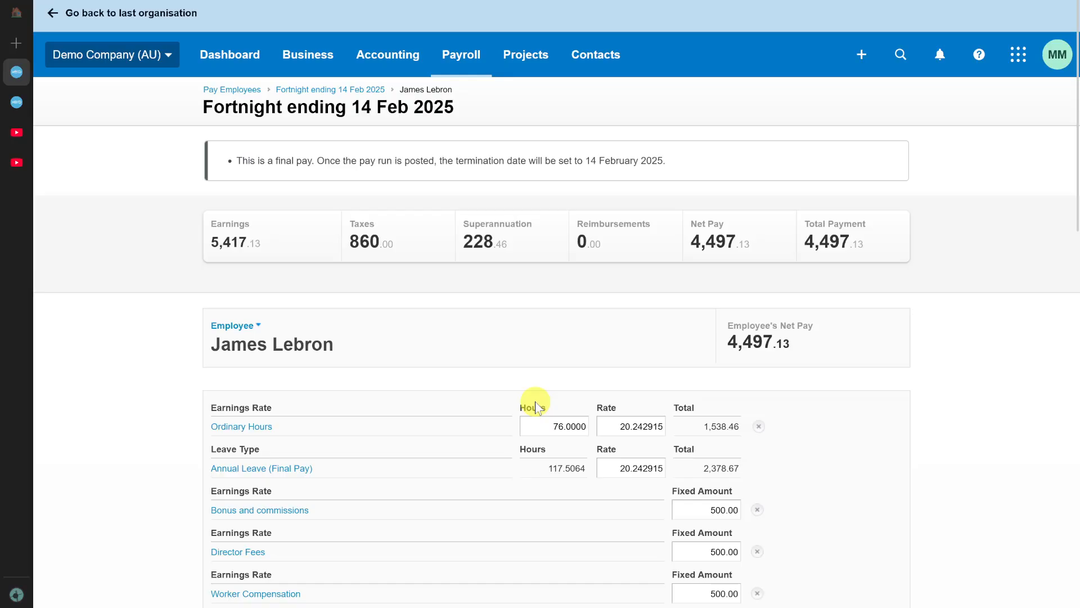
scroll(535, 404, down, 15)
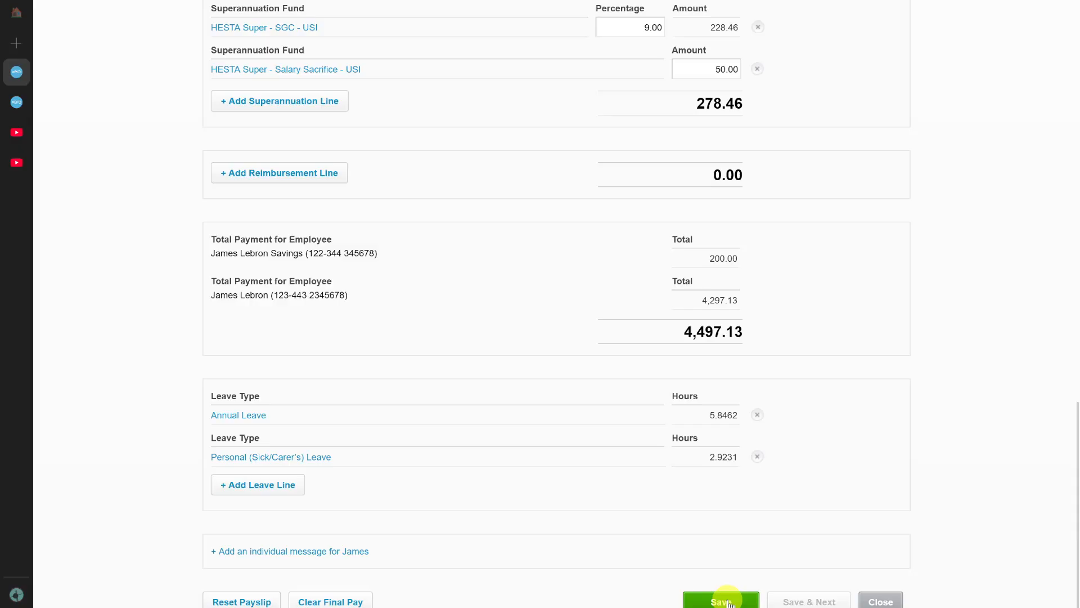
click(726, 601)
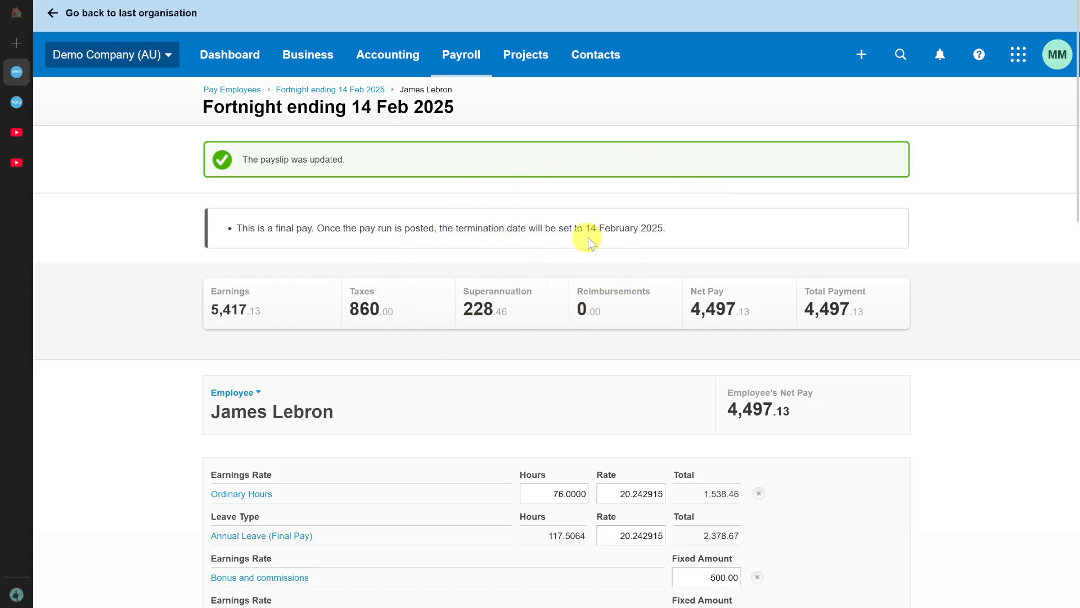
drag(585, 228, 687, 230)
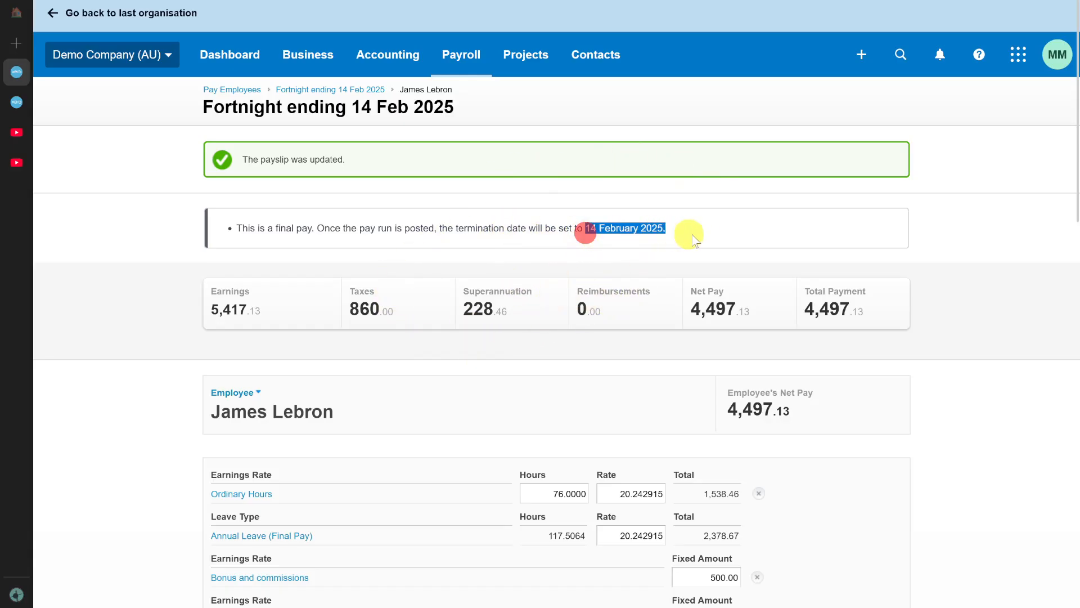
click(701, 232)
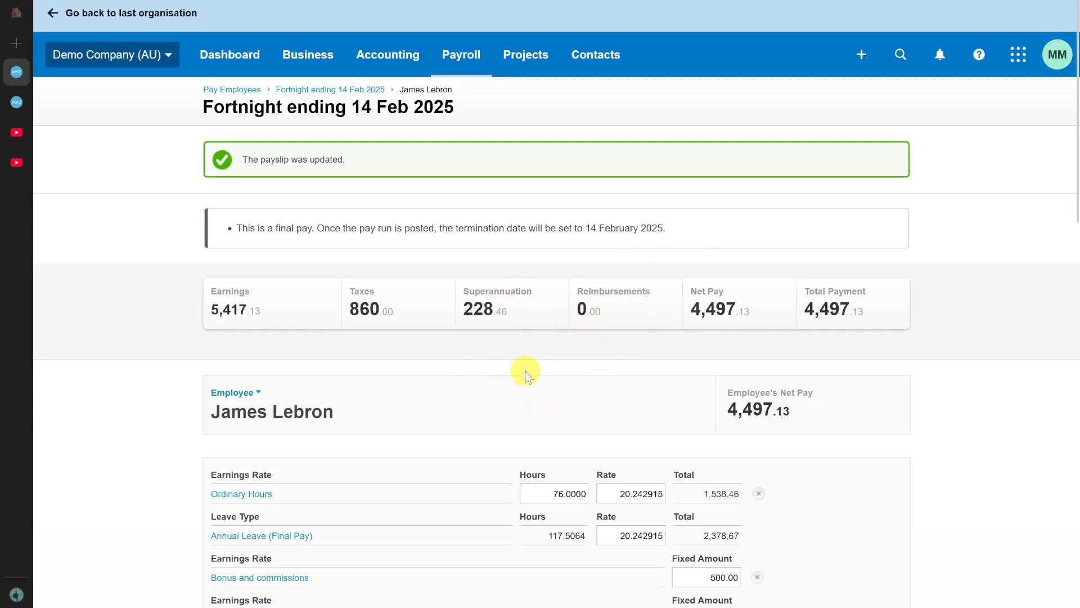
View the list of current employees and go to the Pay Employees page.
click(462, 58)
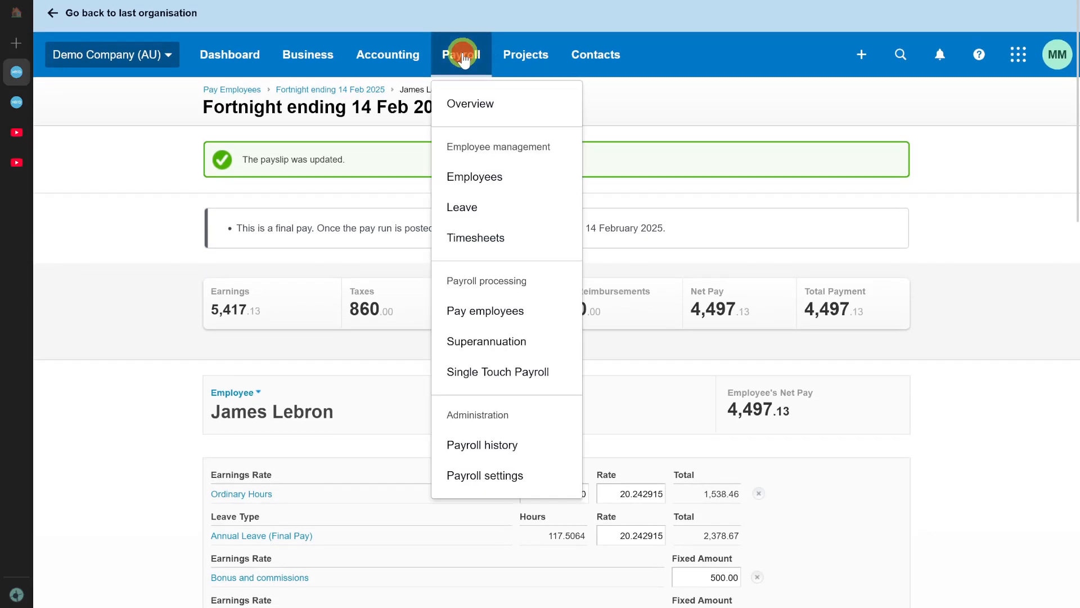
click(471, 174)
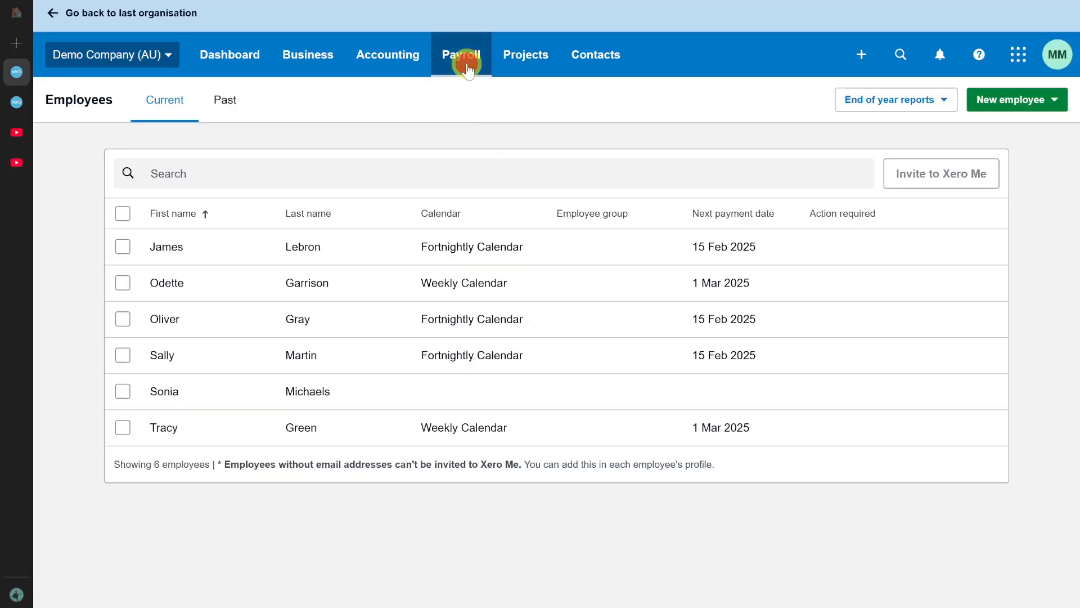
click(467, 66)
click(492, 311)
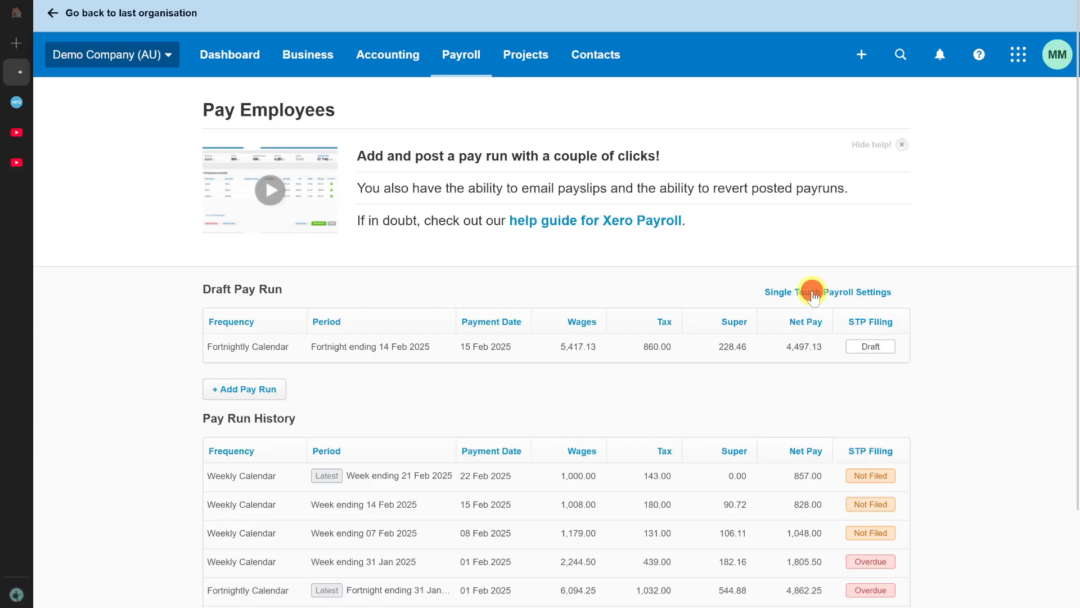
Review the ATO connection's organisation details in the Single Touch Payroll settings and return to the Pay Employees page.
click(812, 294)
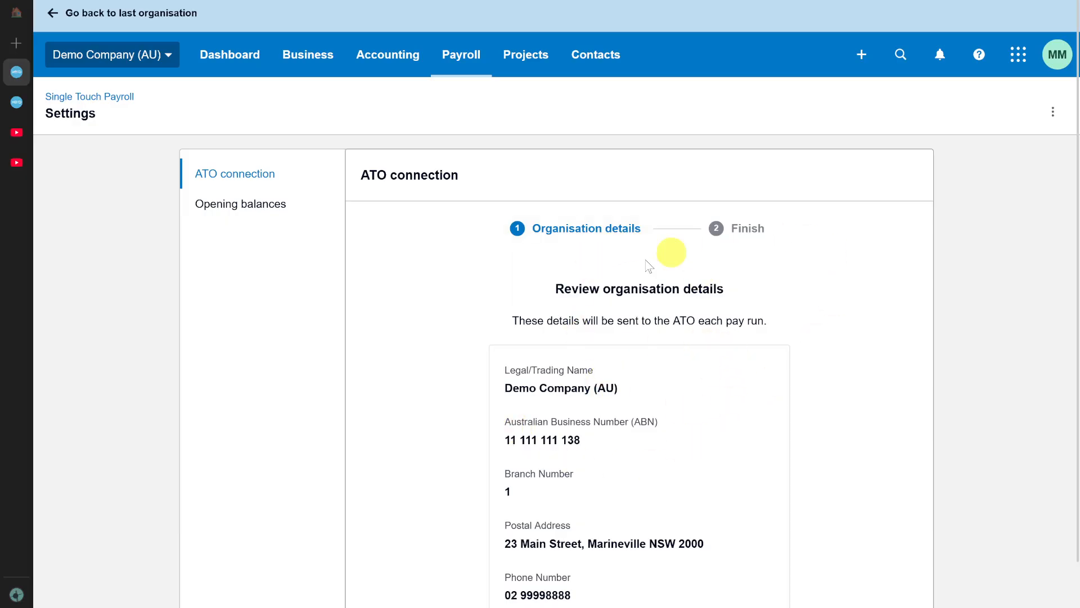
scroll(755, 352, down, 2)
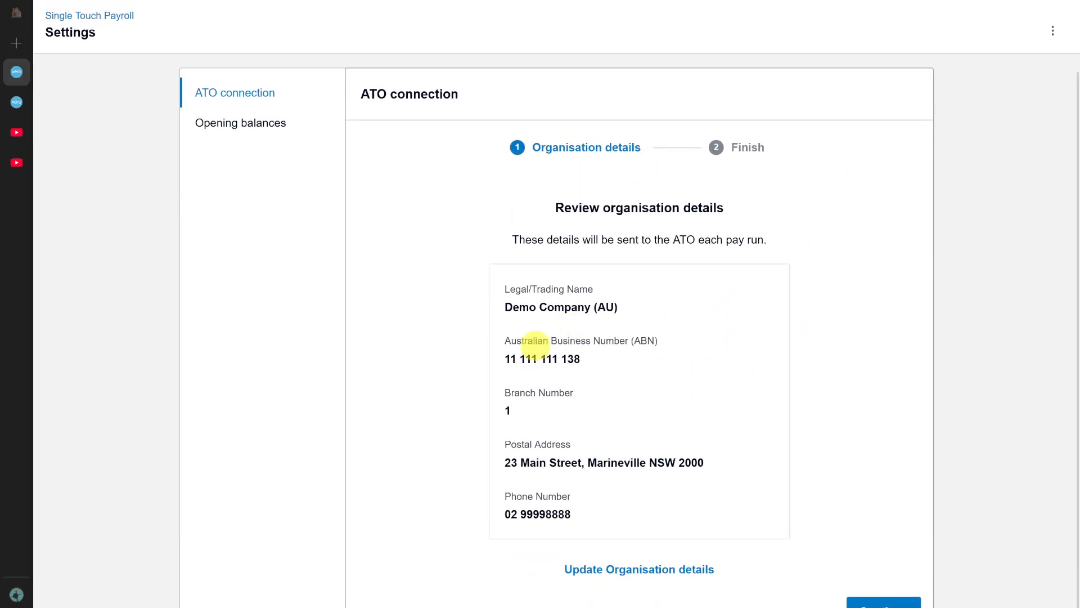
scroll(619, 321, up, 2)
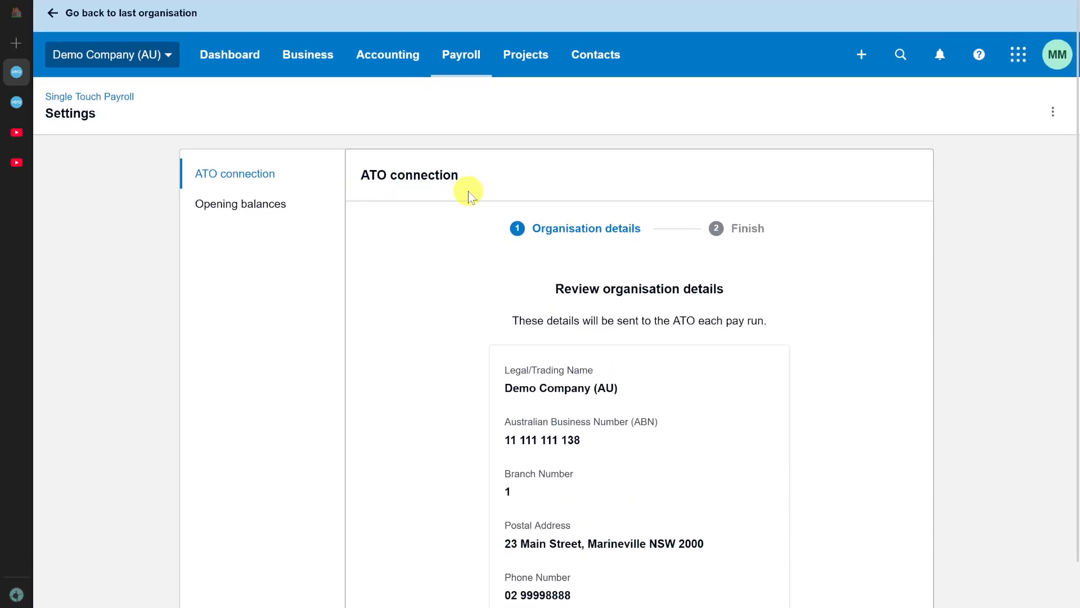
key(alt+Left)
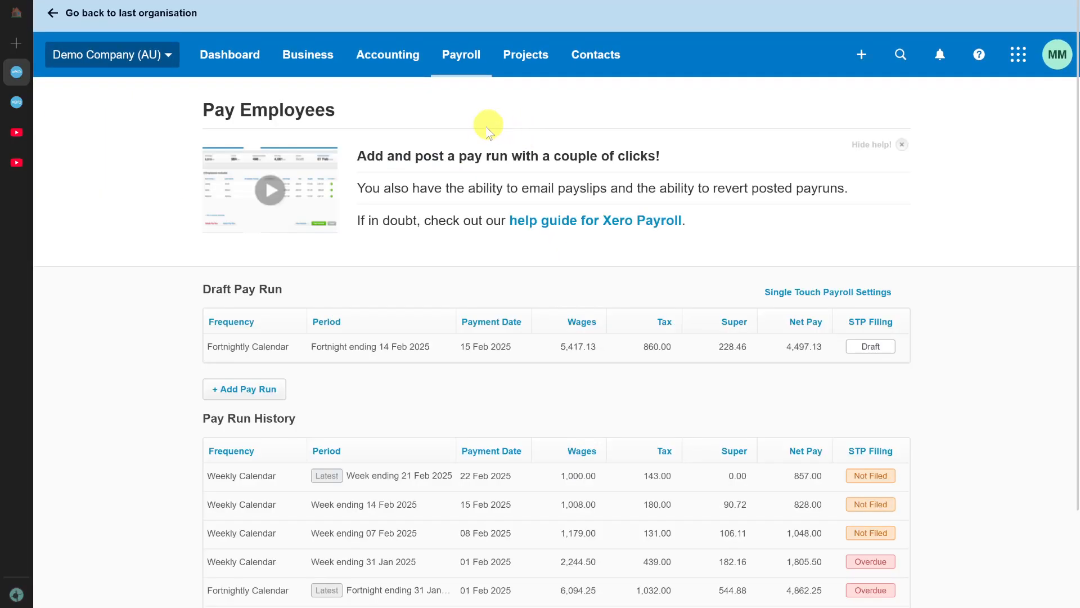
Open the Single Touch Payroll overview and check the filing options for the Fortnightly Calendar pay run ending 31 Jan 2025.
click(461, 68)
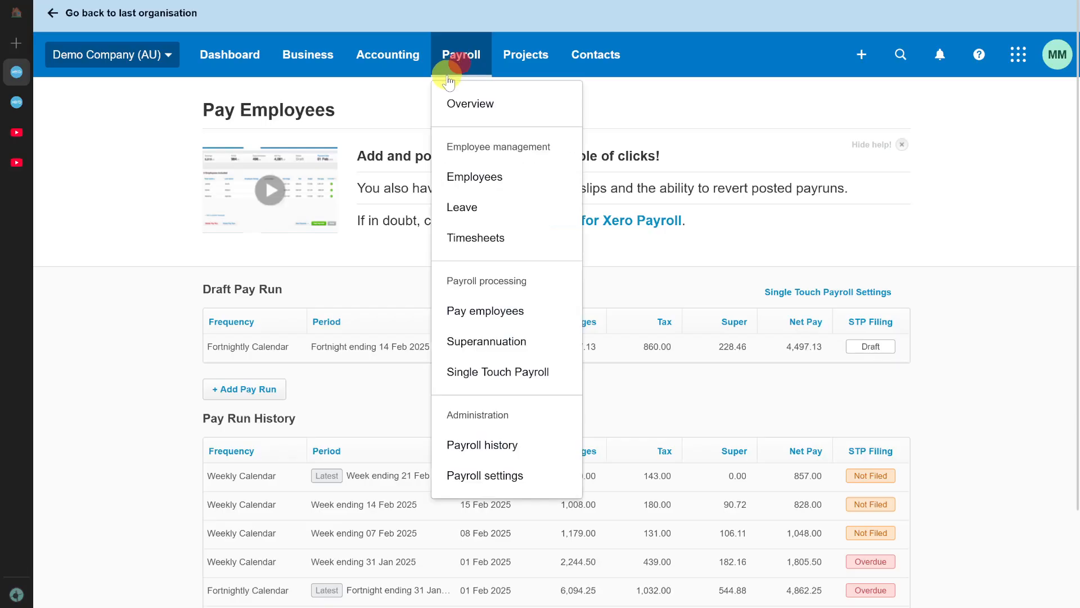
click(503, 381)
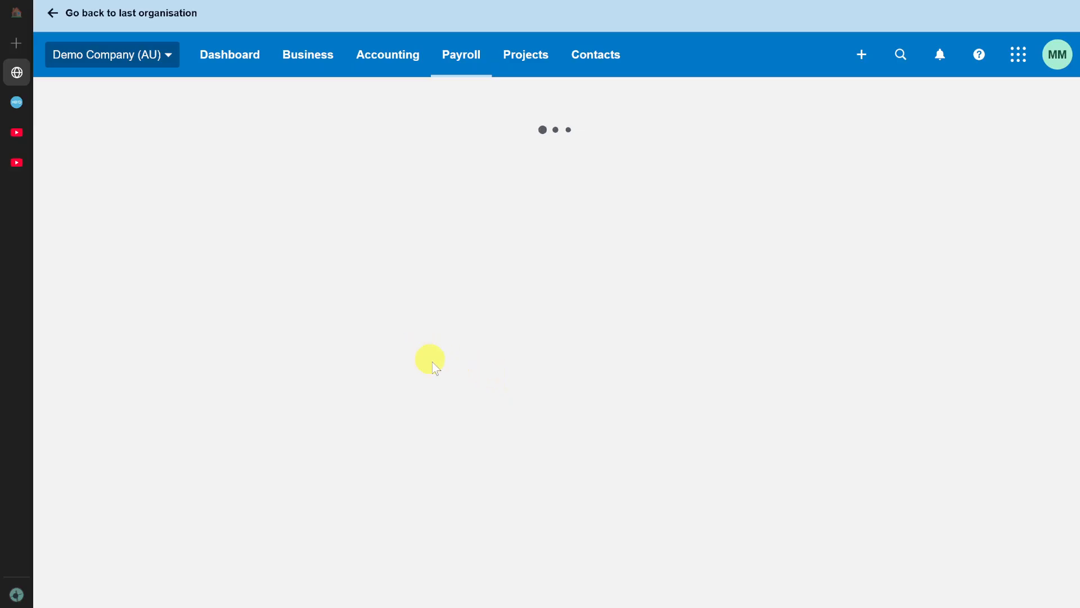
click(397, 216)
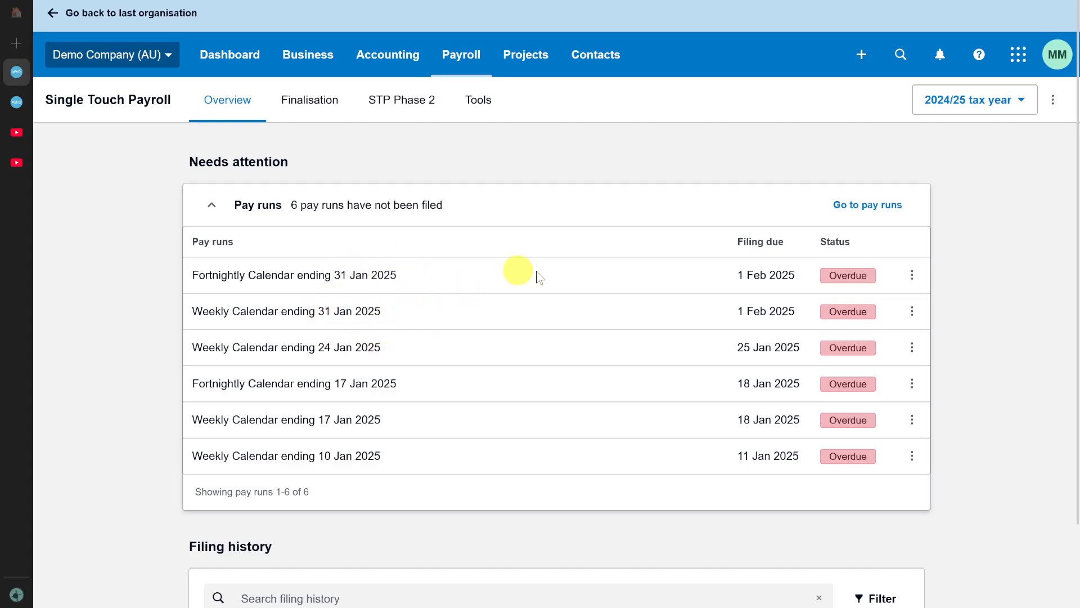
double_click(664, 279)
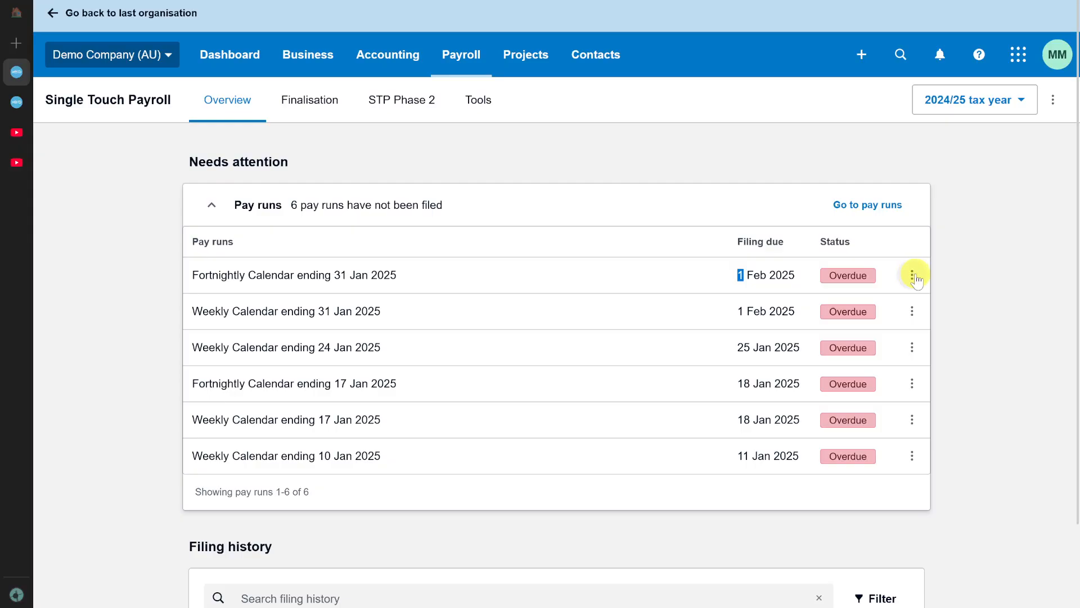
click(913, 275)
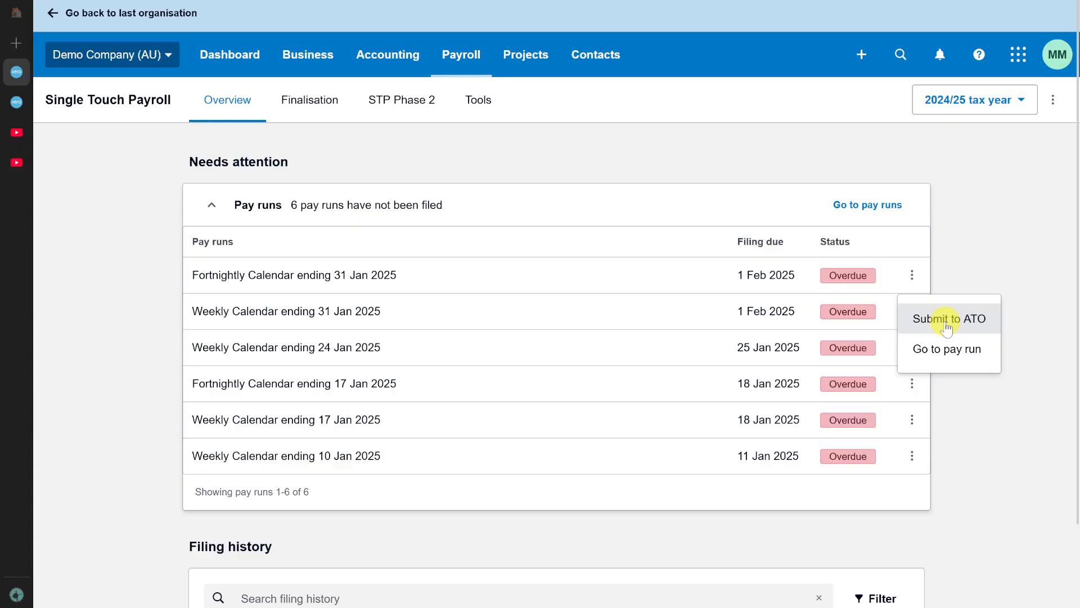
click(925, 235)
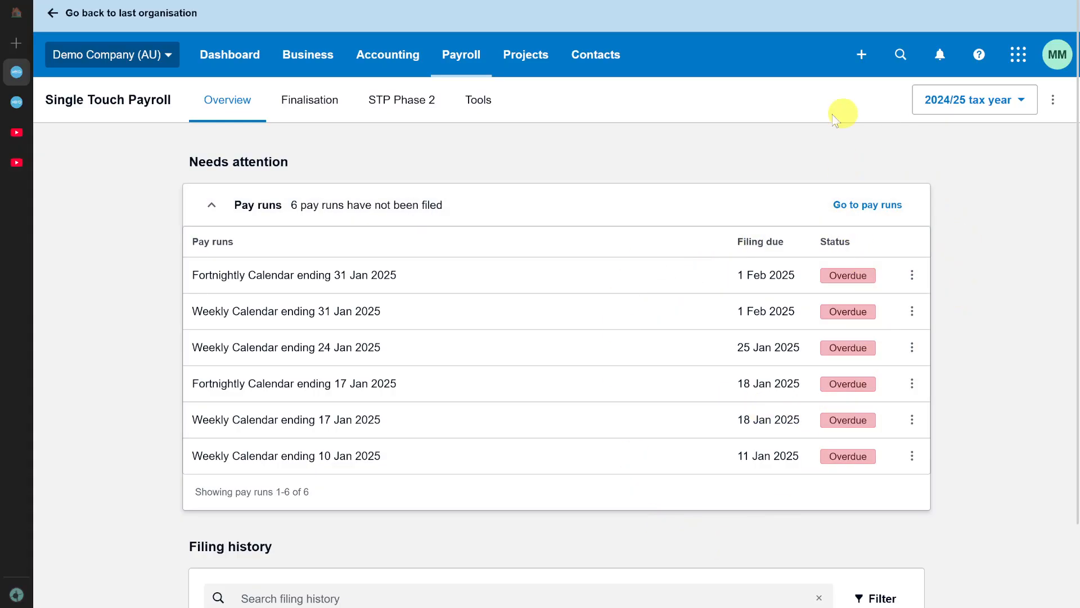